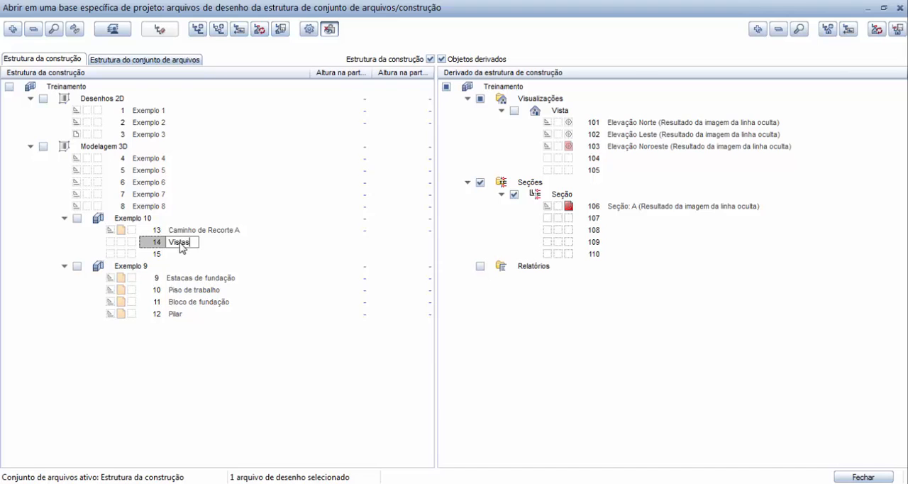
Step: Name drawing file 15 "Cortes" and make file 14 "Vistas" the active drawing file in Exemplo 10, leaving file 13 unloaded
{"action": "left_click", "coordinate": [178, 254]}
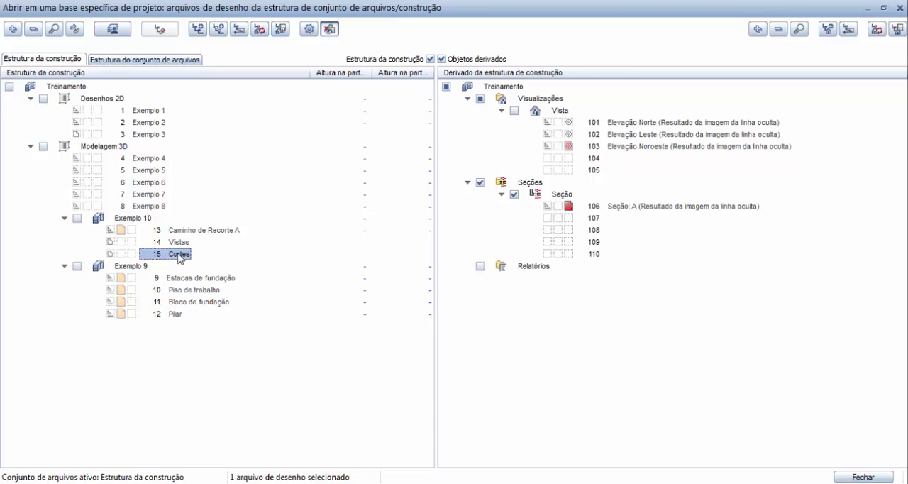
{"action": "left_click", "coordinate": [77, 218]}
{"action": "left_click", "coordinate": [119, 230]}
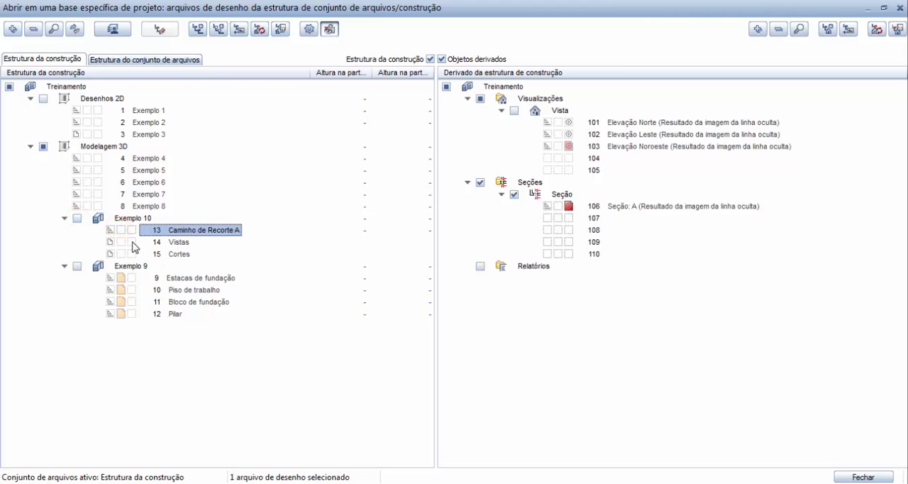
{"action": "left_click", "coordinate": [132, 242], "text": "ctrl"}
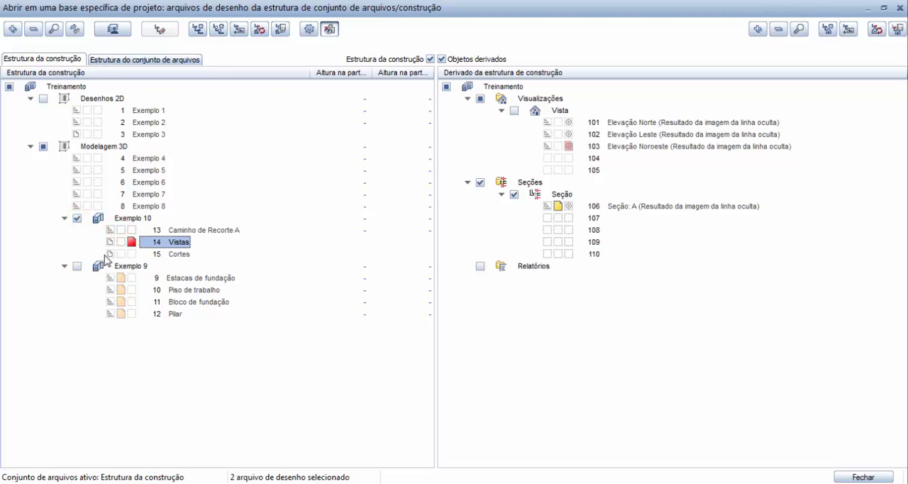
Step: Load the Exemplo 9 drawing files, deactivate the derived Visualizações and Seções groups, and return to the drawing
{"action": "left_click", "coordinate": [78, 267]}
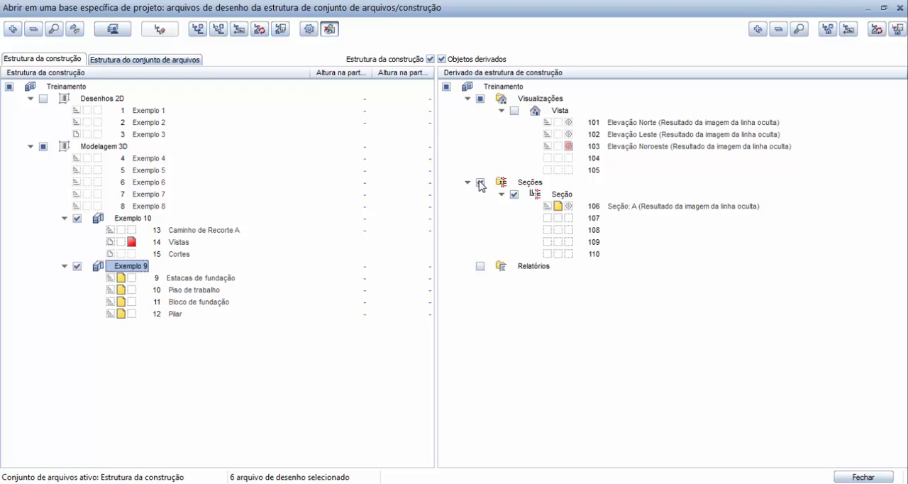
{"action": "left_click", "coordinate": [481, 100]}
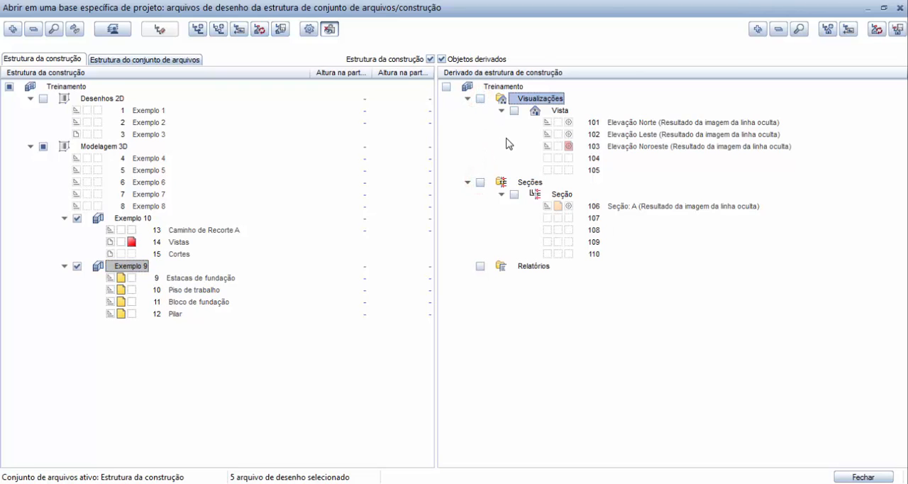
{"action": "left_click", "coordinate": [849, 477]}
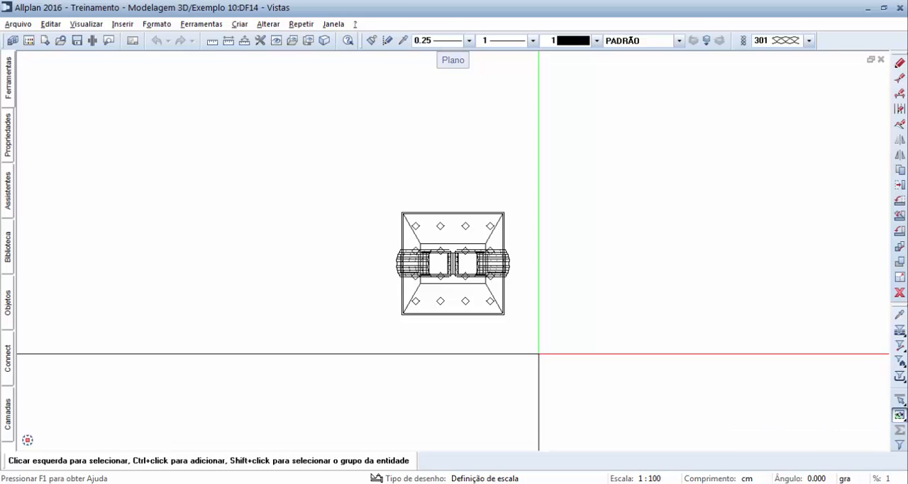
Step: Start Criar Vista from Vistas de Engenharia, Detalhes and select the whole pillar and foundation model in plan
{"action": "mouse_move", "coordinate": [27, 441]}
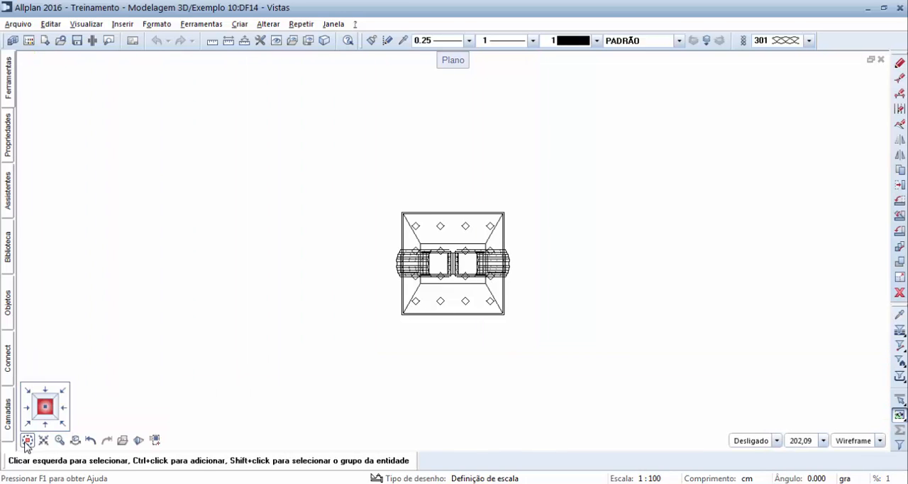
{"action": "left_click", "coordinate": [26, 426]}
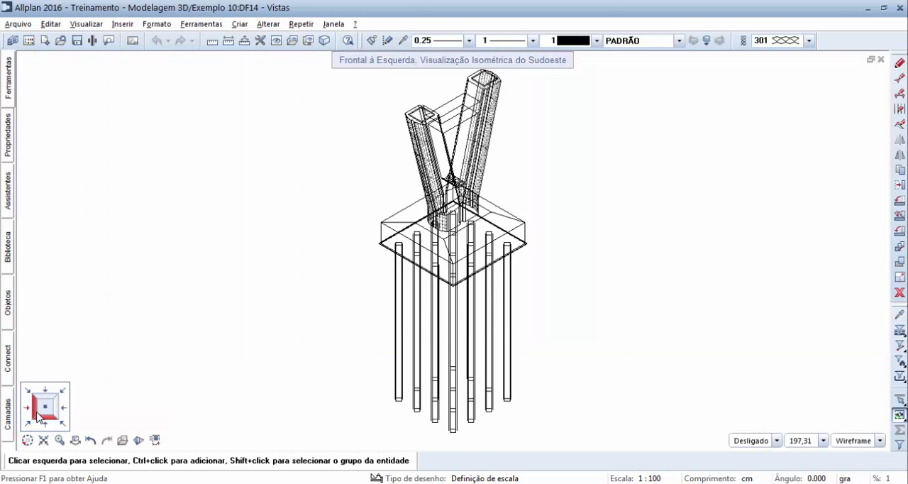
{"action": "left_click", "coordinate": [44, 408]}
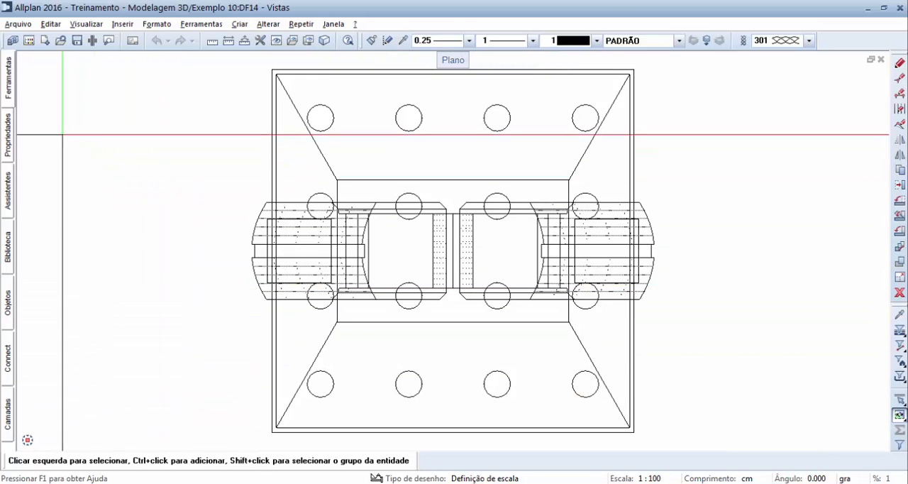
{"action": "mouse_move", "coordinate": [8, 78]}
{"action": "left_click", "coordinate": [110, 76]}
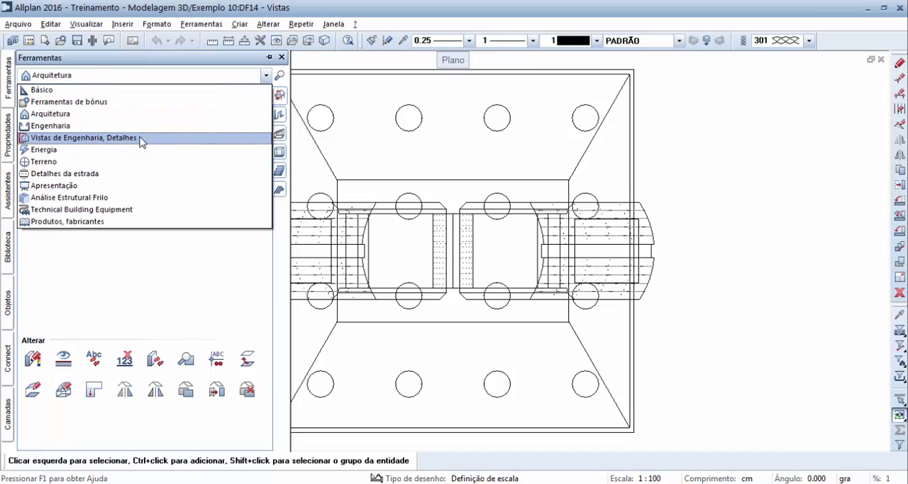
{"action": "left_click", "coordinate": [142, 141]}
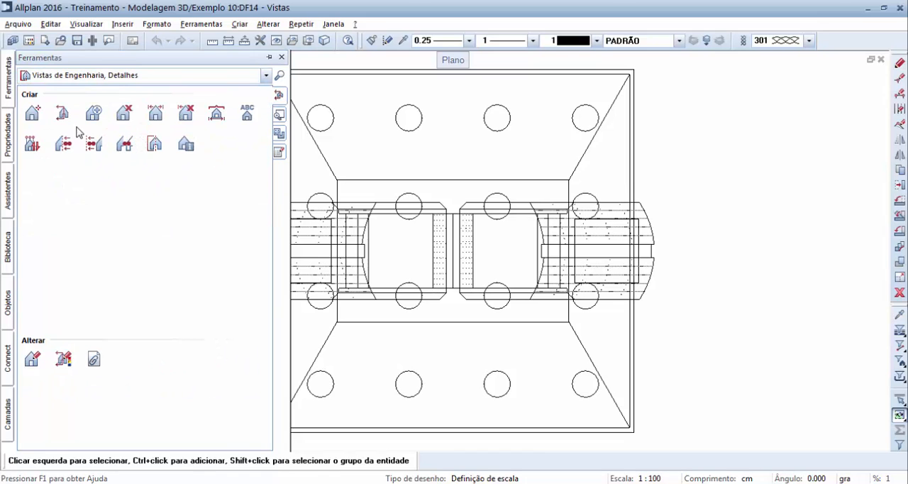
{"action": "left_click", "coordinate": [33, 113]}
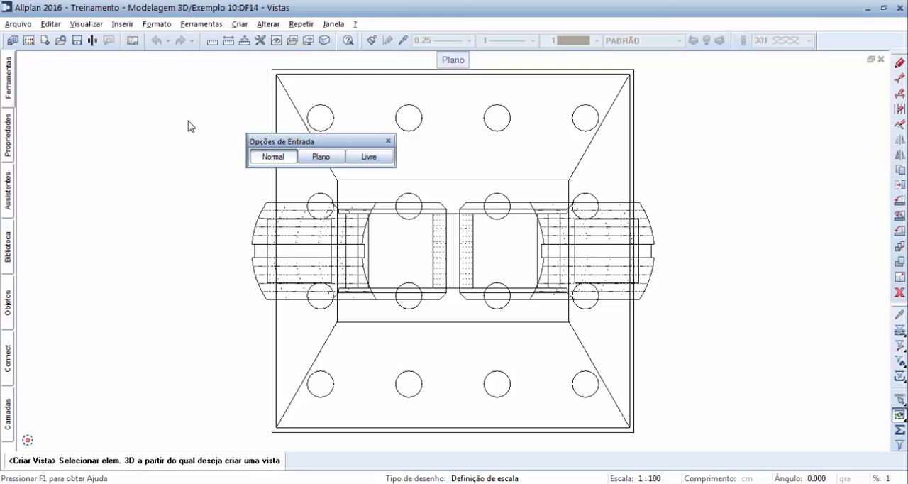
{"action": "left_click_drag", "start_coordinate": [311, 145], "coordinate": [186, 123]}
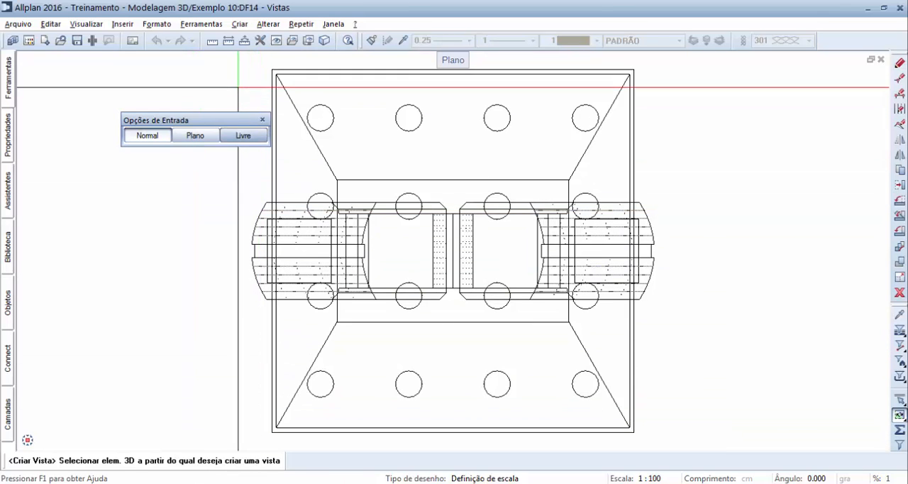
{"action": "mouse_move", "coordinate": [236, 62]}
{"action": "left_mouse_down"}
{"action": "mouse_move", "coordinate": [310, 135]}
{"action": "mouse_move", "coordinate": [478, 416]}
{"action": "mouse_move", "coordinate": [634, 426]}
{"action": "mouse_move", "coordinate": [674, 439]}
{"action": "left_mouse_up"}
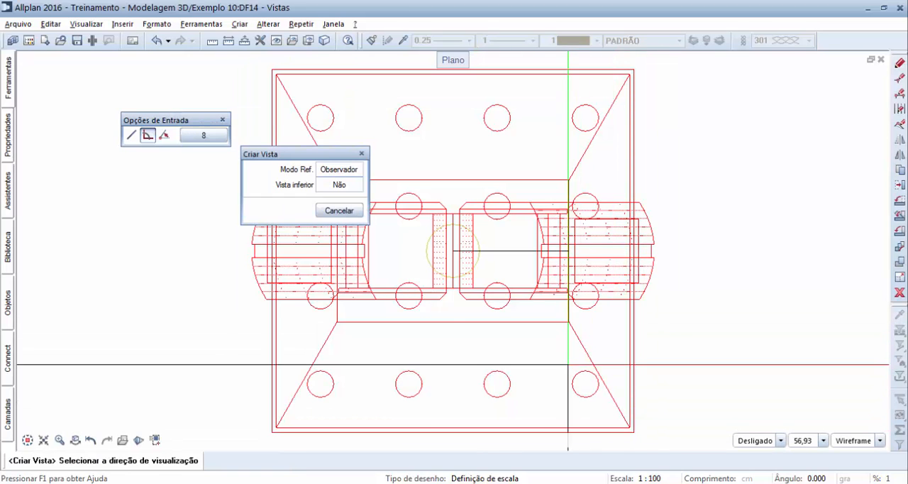
Step: Set the new view's direction to look at the model from the lower side of the plan
{"action": "scroll", "coordinate": [455, 246], "scroll_direction": "up", "scroll_amount": 5}
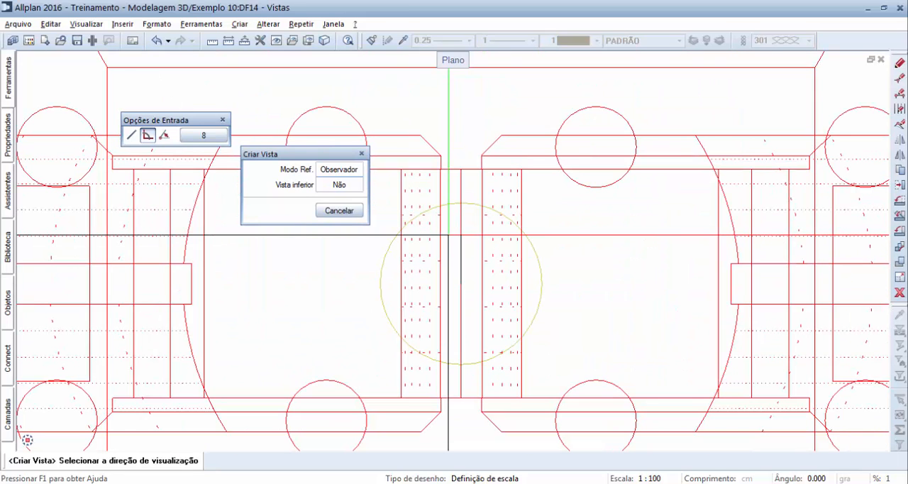
{"action": "middle_click_drag", "start_coordinate": [453, 256], "coordinate": [479, 233]}
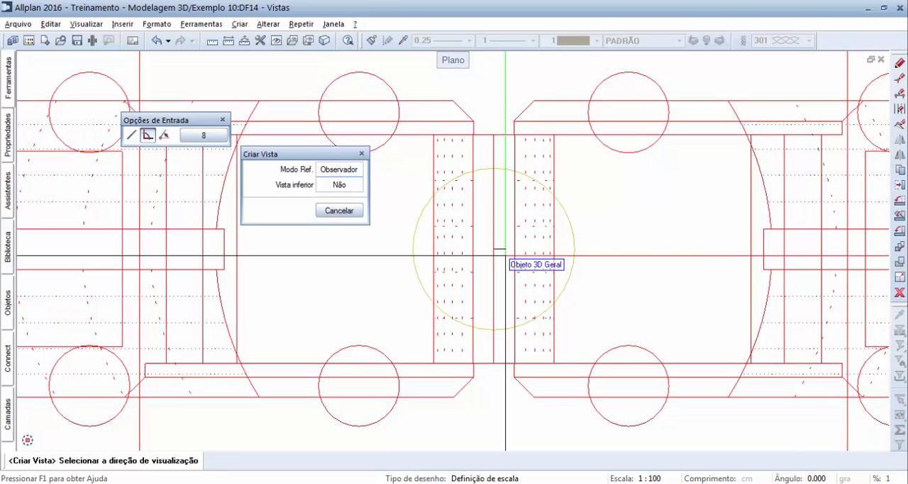
{"action": "scroll", "coordinate": [506, 253], "scroll_direction": "down", "scroll_amount": 4}
{"action": "scroll", "coordinate": [505, 253], "scroll_direction": "down", "scroll_amount": 3}
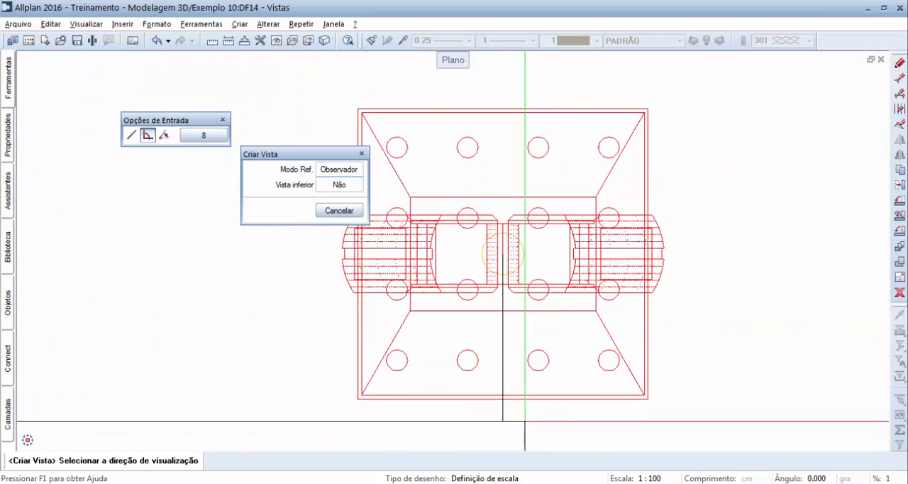
{"action": "left_click", "coordinate": [520, 416]}
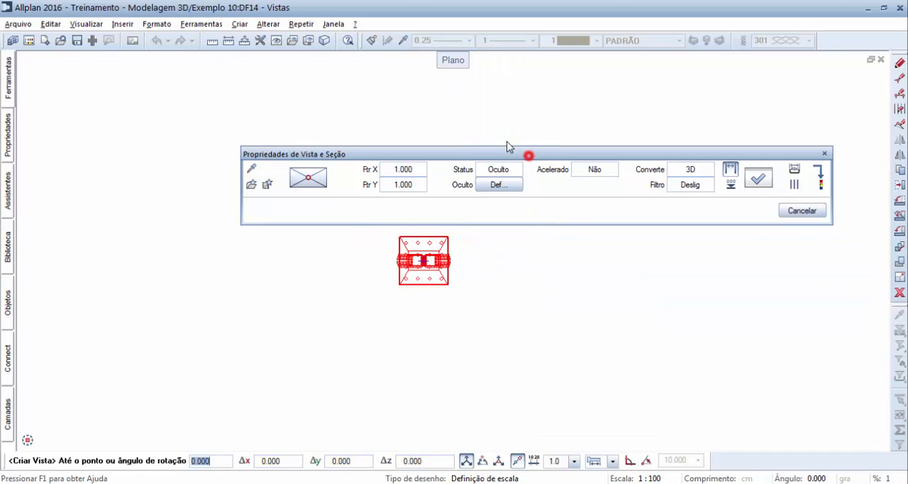
Step: Accept the hidden-line settings, including visible contours and hidden edges, and place the elevation beside the plan without dimension lines
{"action": "left_click_drag", "start_coordinate": [528, 155], "coordinate": [449, 101]}
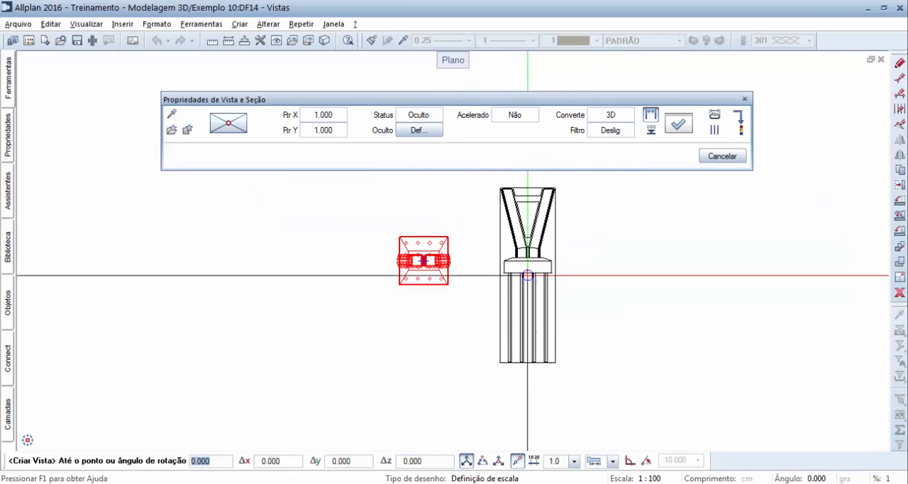
{"action": "scroll", "coordinate": [518, 278], "scroll_direction": "up", "scroll_amount": 1}
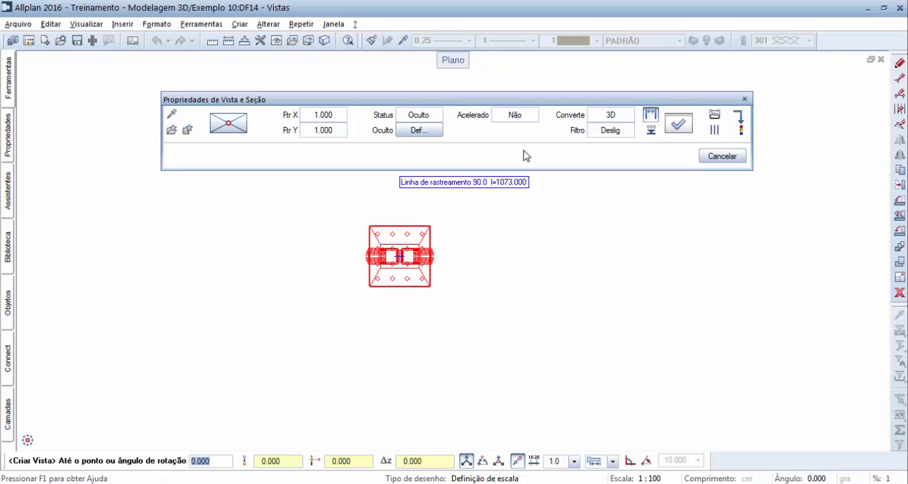
{"action": "left_click", "coordinate": [417, 131]}
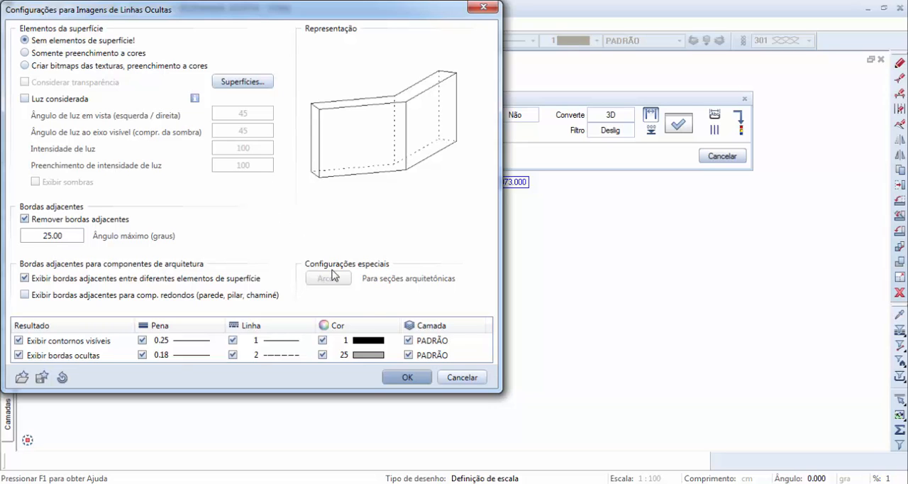
{"action": "left_click", "coordinate": [402, 377]}
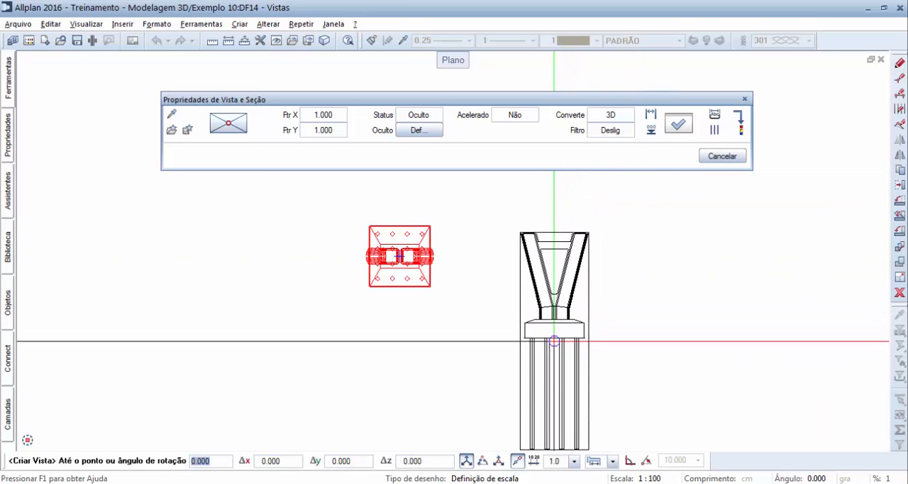
{"action": "left_click", "coordinate": [554, 341]}
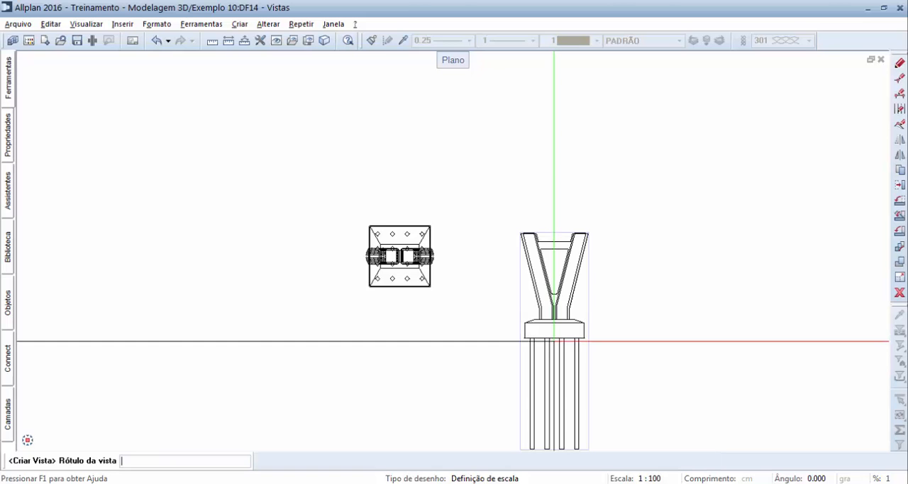
Step: Label the view "Elevação" and place the label just below the foundation piles
{"action": "scroll", "coordinate": [554, 341], "scroll_direction": "up", "scroll_amount": 10}
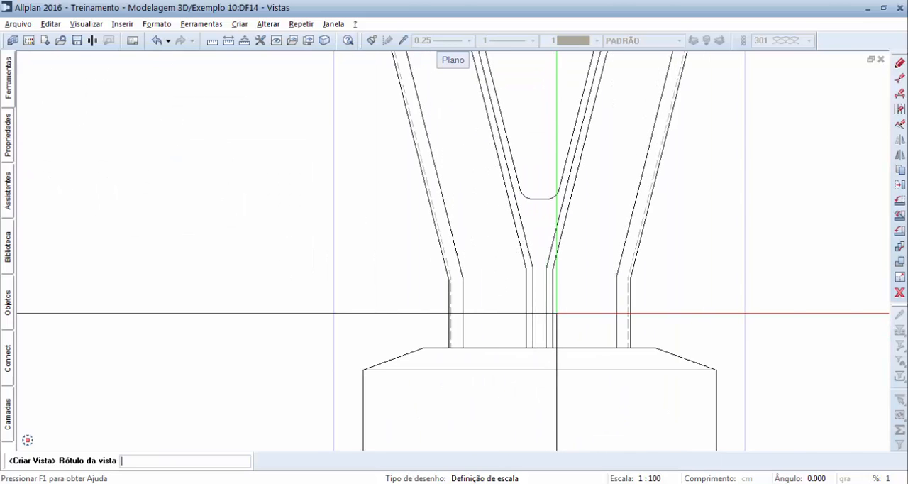
{"action": "scroll", "coordinate": [556, 313], "scroll_direction": "down", "scroll_amount": 10}
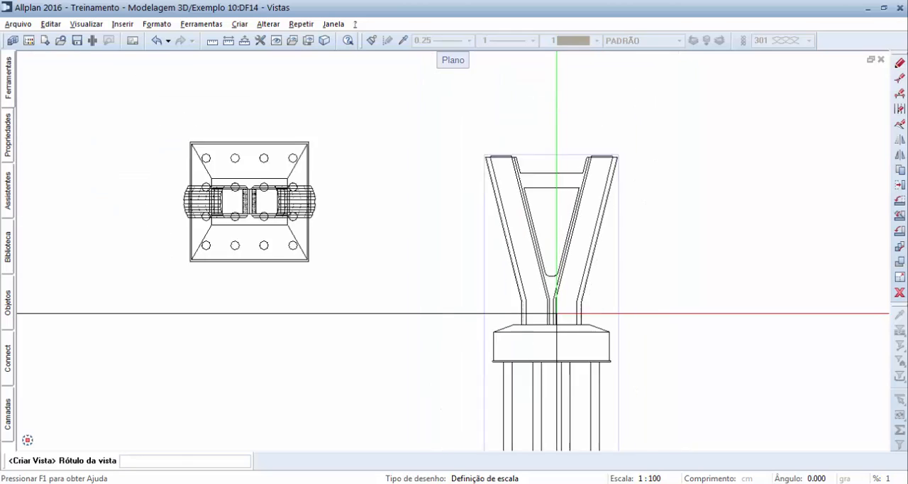
{"action": "middle_click_drag", "start_coordinate": [615, 310], "coordinate": [606, 253]}
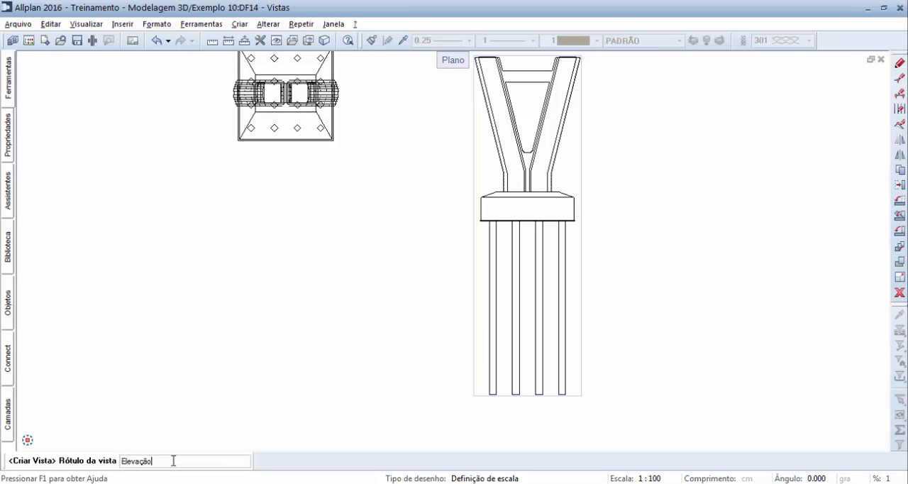
{"action": "key", "text": "Return"}
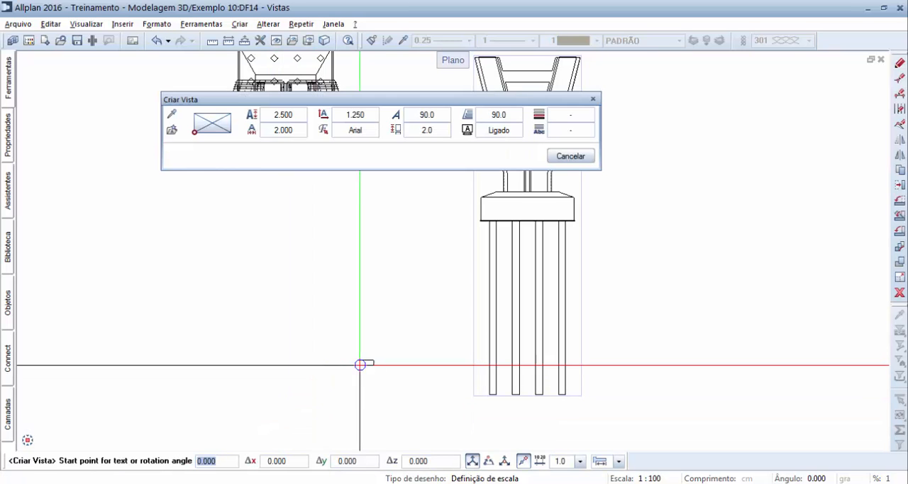
{"action": "middle_click_drag", "start_coordinate": [403, 364], "coordinate": [395, 335]}
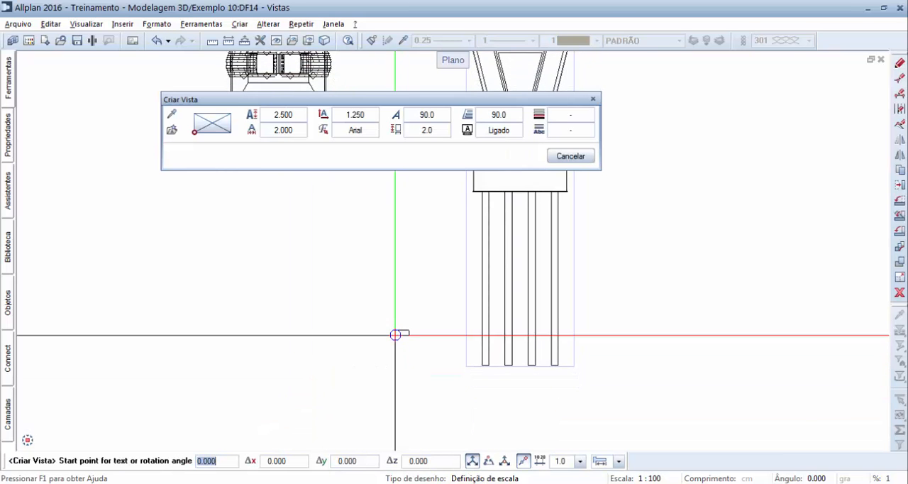
{"action": "left_click", "coordinate": [516, 383]}
{"action": "scroll", "coordinate": [516, 383], "scroll_direction": "up", "scroll_amount": 4}
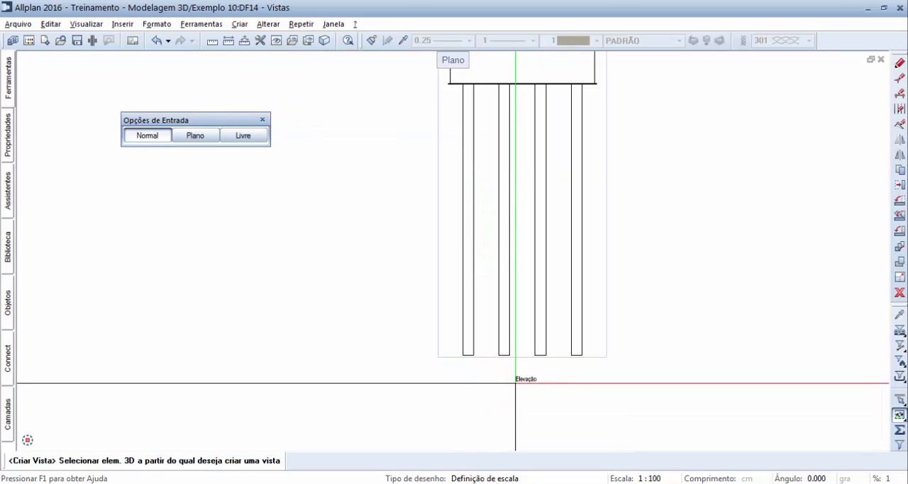
{"action": "scroll", "coordinate": [515, 383], "scroll_direction": "down", "scroll_amount": 4}
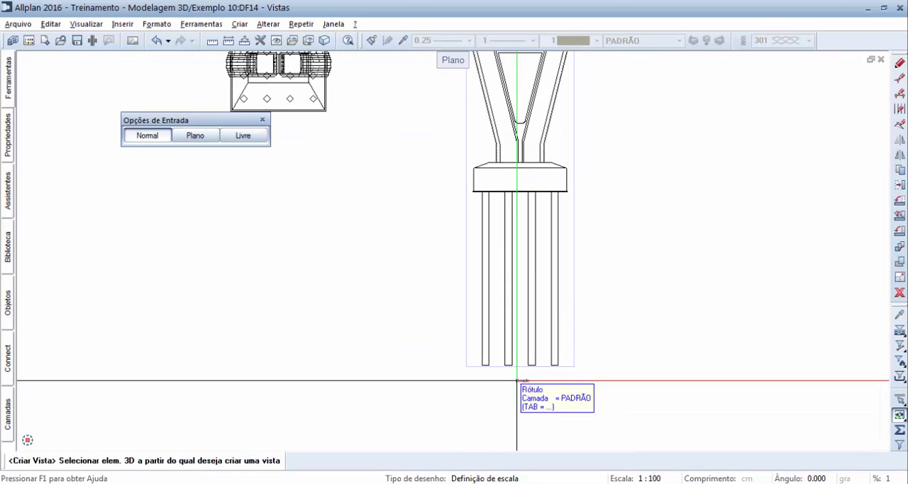
Step: Select the whole model in plan for a second view and set its viewing direction at the centre of the direction circle
{"action": "middle_click_drag", "start_coordinate": [518, 324], "coordinate": [513, 350]}
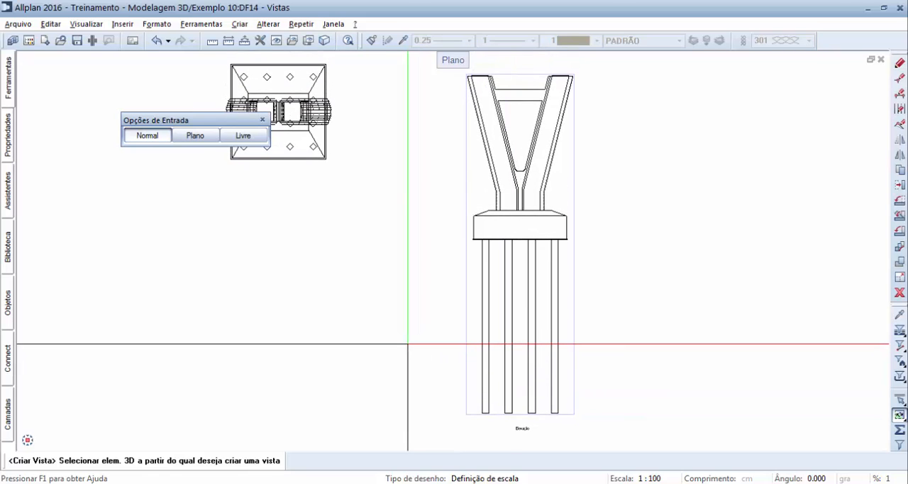
{"action": "middle_click_drag", "start_coordinate": [377, 213], "coordinate": [486, 294]}
{"action": "left_click", "coordinate": [335, 151]}
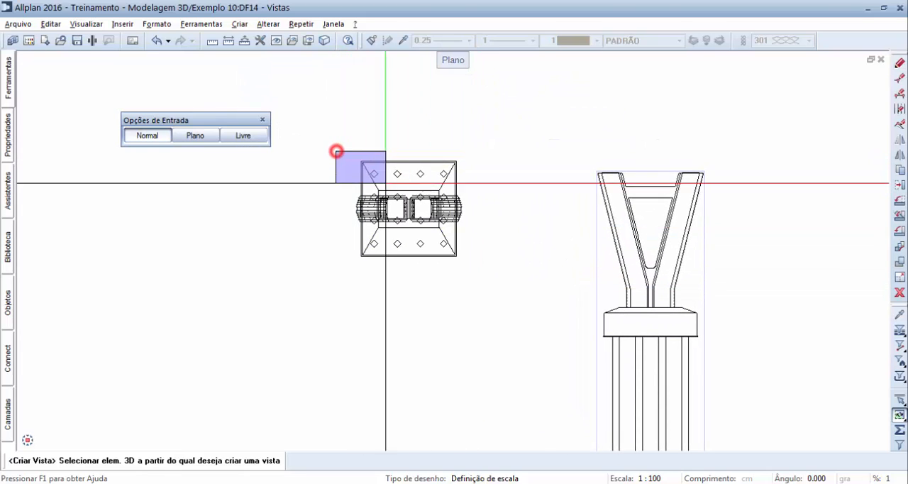
{"action": "left_click", "coordinate": [479, 267]}
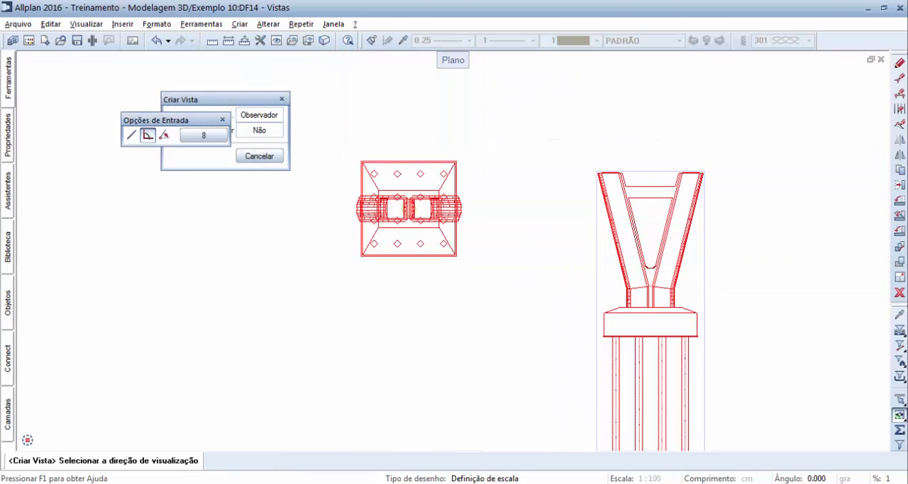
{"action": "scroll", "coordinate": [410, 221], "scroll_direction": "up", "scroll_amount": 5}
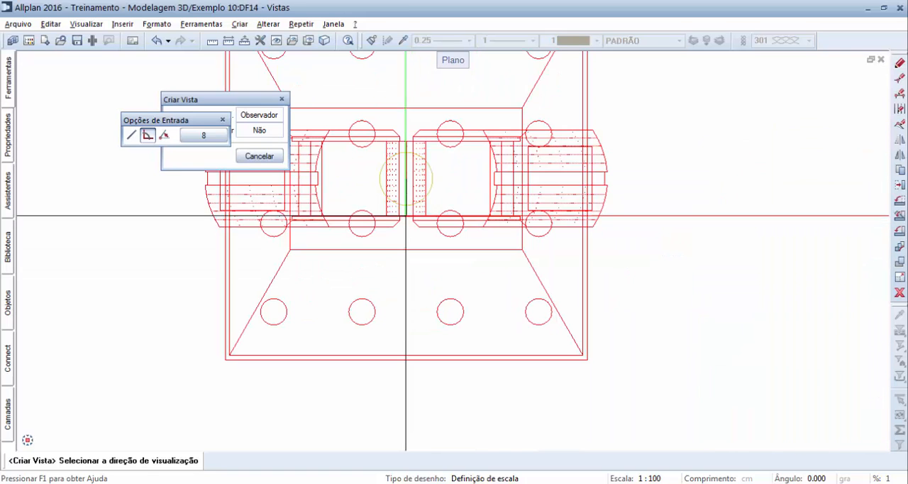
{"action": "left_click", "coordinate": [403, 186]}
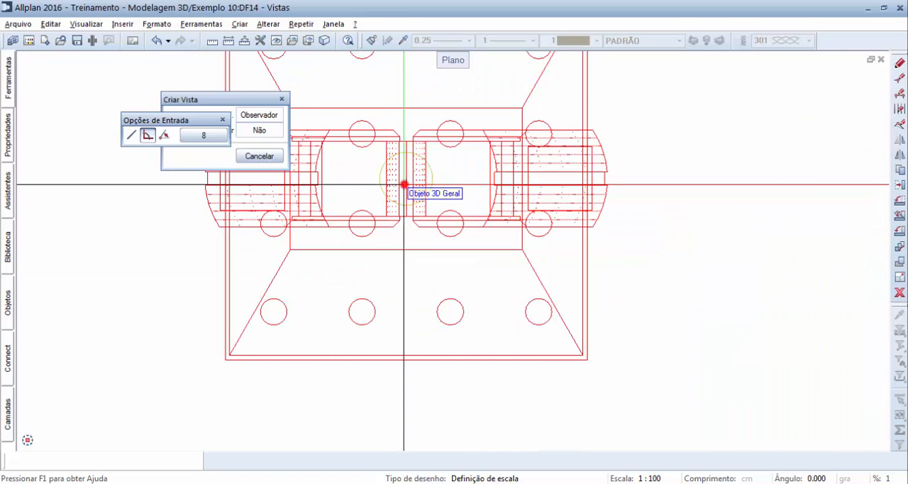
Step: Place the new plan view beside the elevation
{"action": "scroll", "coordinate": [408, 235], "scroll_direction": "down", "scroll_amount": 4}
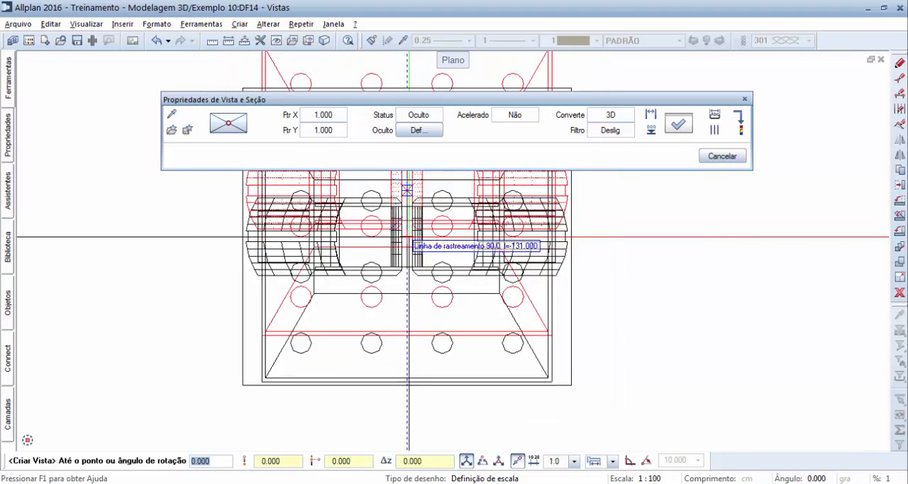
{"action": "scroll", "coordinate": [407, 236], "scroll_direction": "down", "scroll_amount": 2}
{"action": "middle_click_drag", "start_coordinate": [648, 263], "coordinate": [383, 268]}
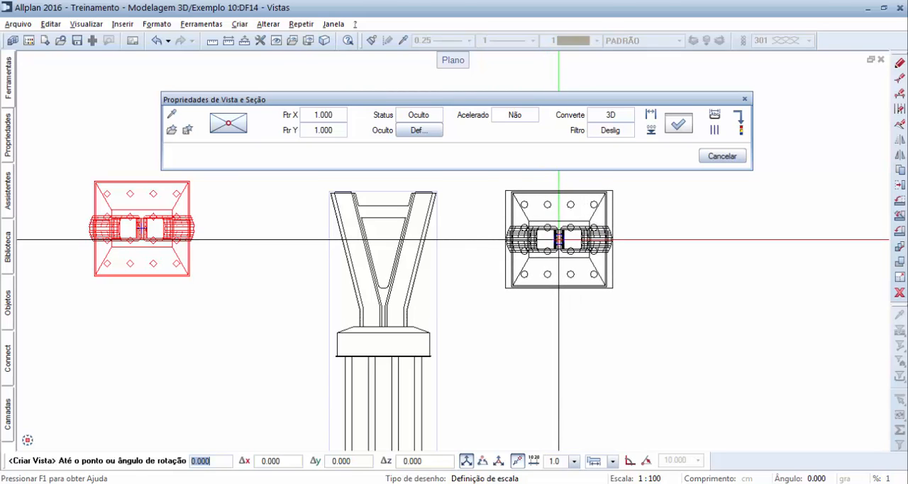
{"action": "left_click", "coordinate": [558, 239]}
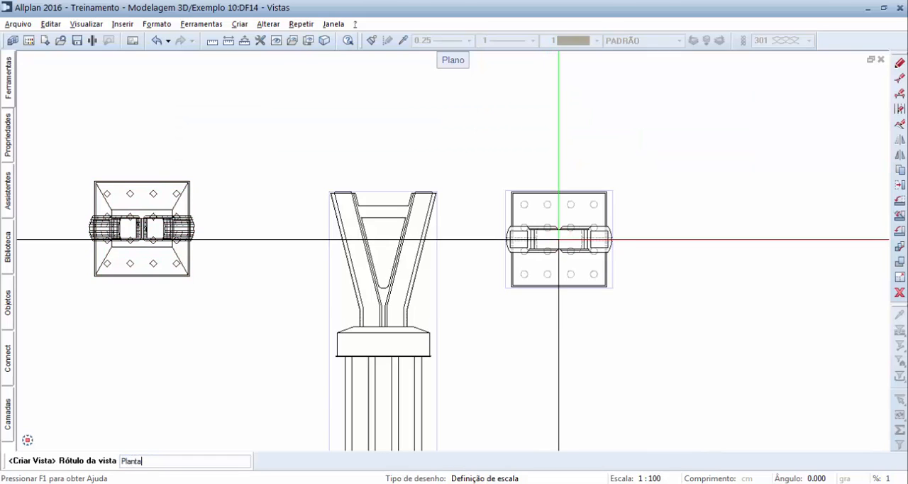
Step: Label the view "Planta" and place the label just below the plan view
{"action": "type", "text": "Planta"}
{"action": "key", "text": "Return"}
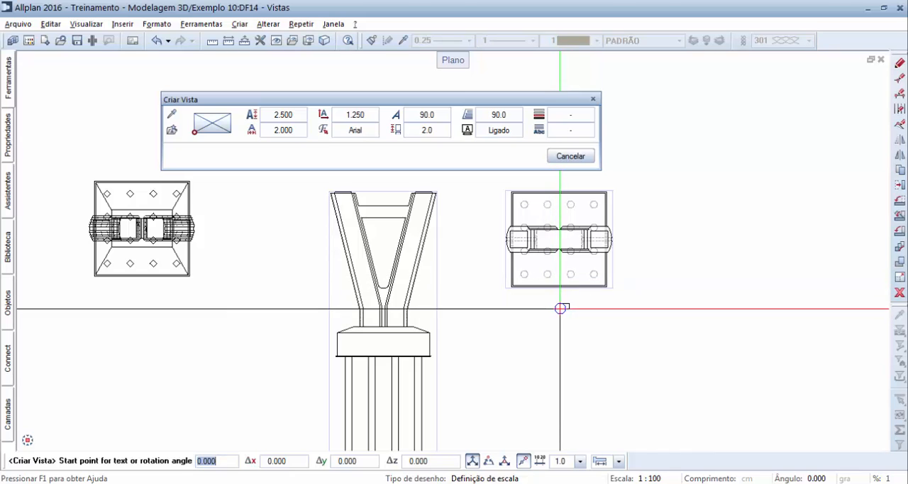
{"action": "left_click", "coordinate": [556, 298]}
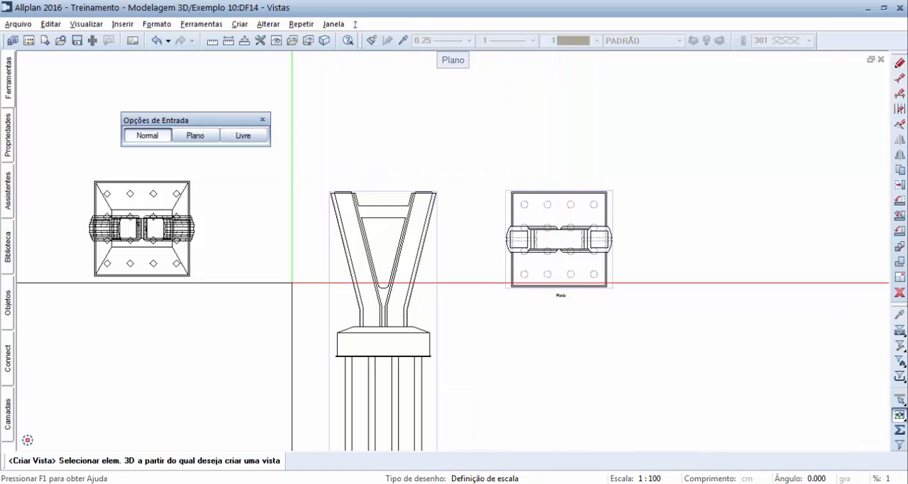
Step: Choose the free view type and select the whole model in the southwest isometric projection for a third view
{"action": "left_click", "coordinate": [259, 137]}
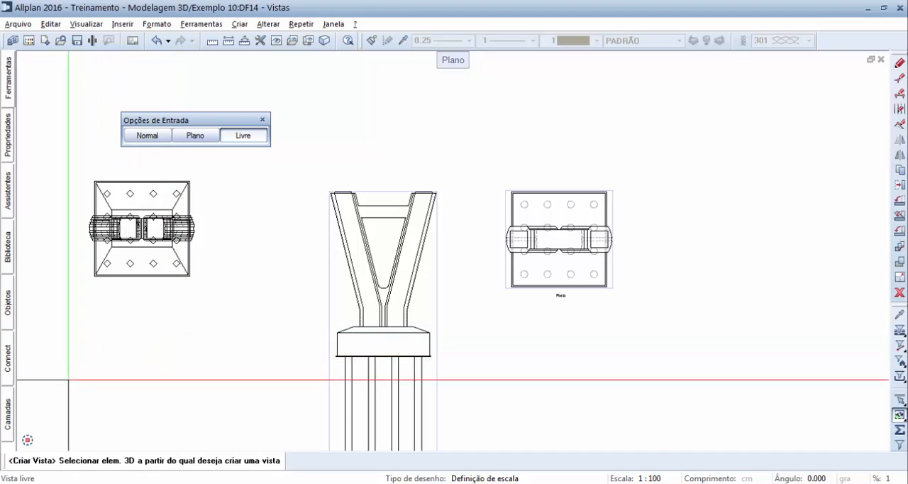
{"action": "mouse_move", "coordinate": [27, 440]}
{"action": "left_click", "coordinate": [29, 425]}
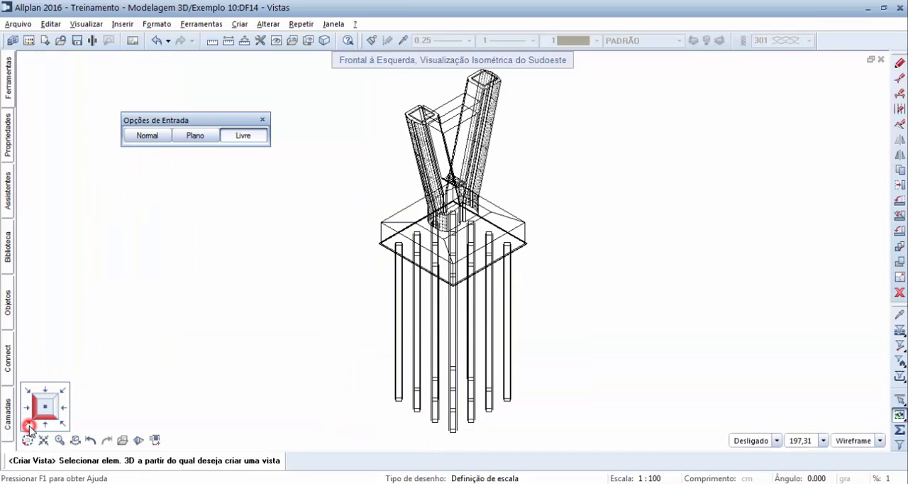
{"action": "scroll", "coordinate": [353, 111], "scroll_direction": "down", "scroll_amount": 1}
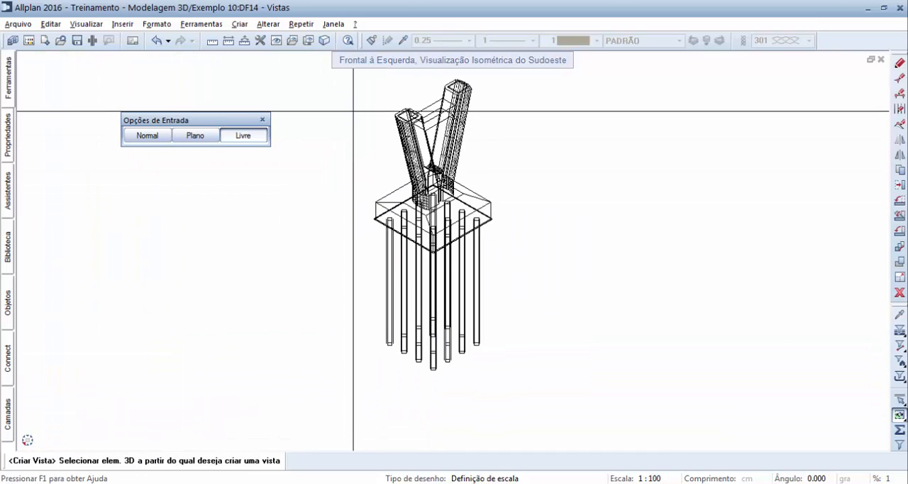
{"action": "left_click_drag", "start_coordinate": [343, 75], "coordinate": [511, 379]}
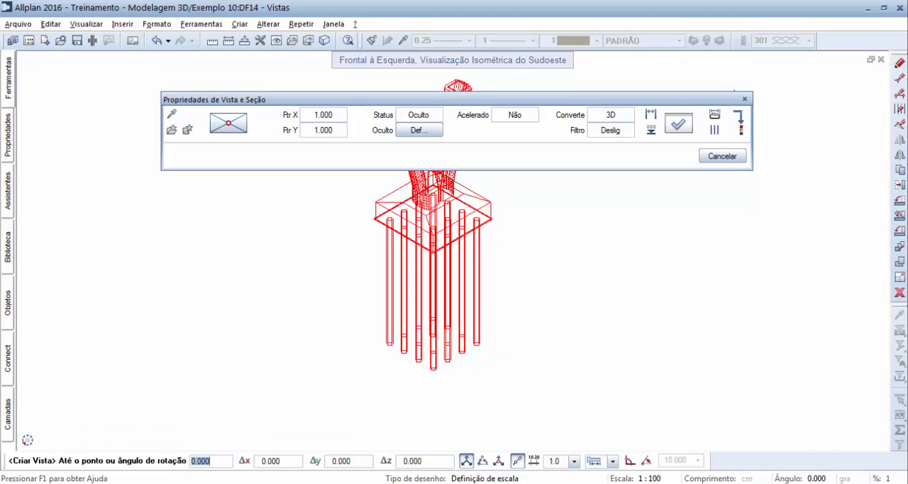
Step: Return to the plan projection and place the isometric view beside the "Planta" view
{"action": "mouse_move", "coordinate": [37, 427]}
{"action": "left_click", "coordinate": [44, 413]}
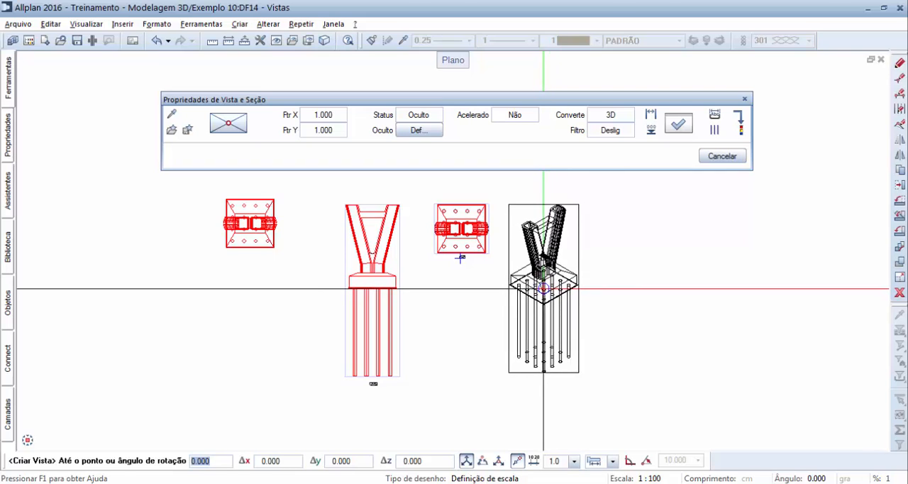
{"action": "left_click", "coordinate": [543, 288]}
Step: Label the view "Isometrica", place the label just below its piles, and finish creating views
{"action": "scroll", "coordinate": [561, 316], "scroll_direction": "up", "scroll_amount": 3}
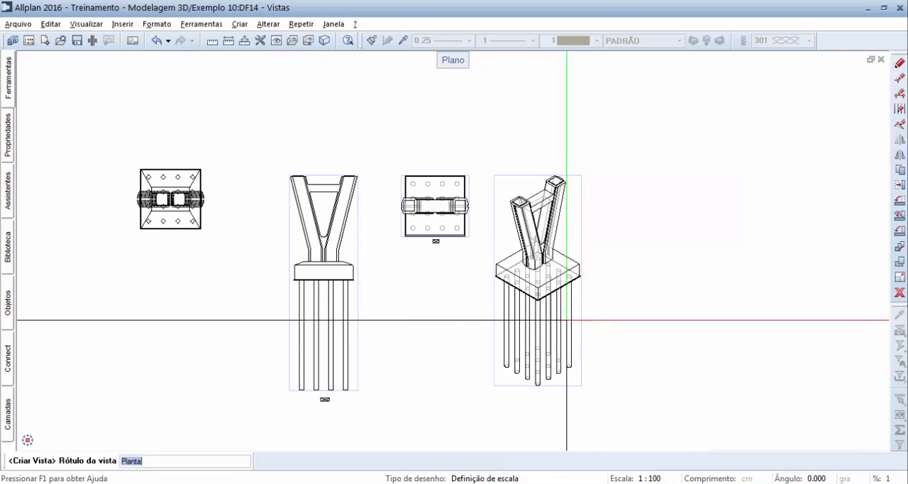
{"action": "key", "text": "BackSpace"}
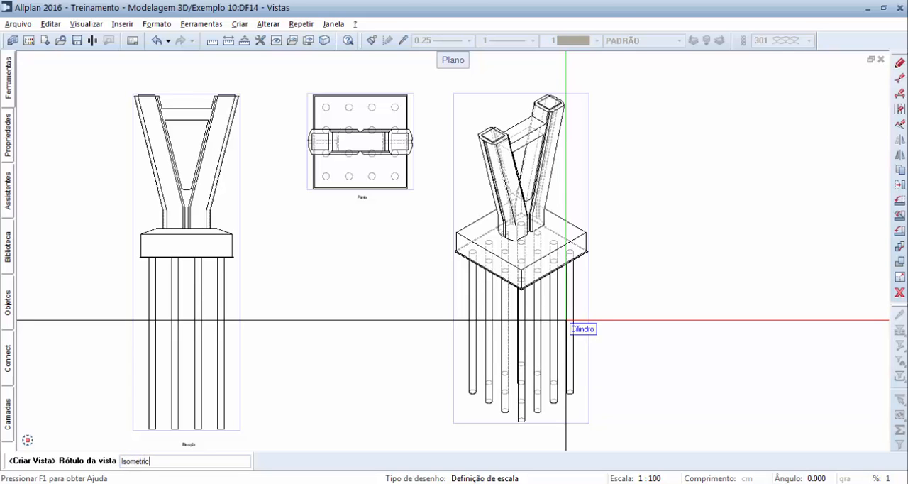
{"action": "key", "text": "Return"}
{"action": "middle_click_drag", "start_coordinate": [571, 320], "coordinate": [573, 273]}
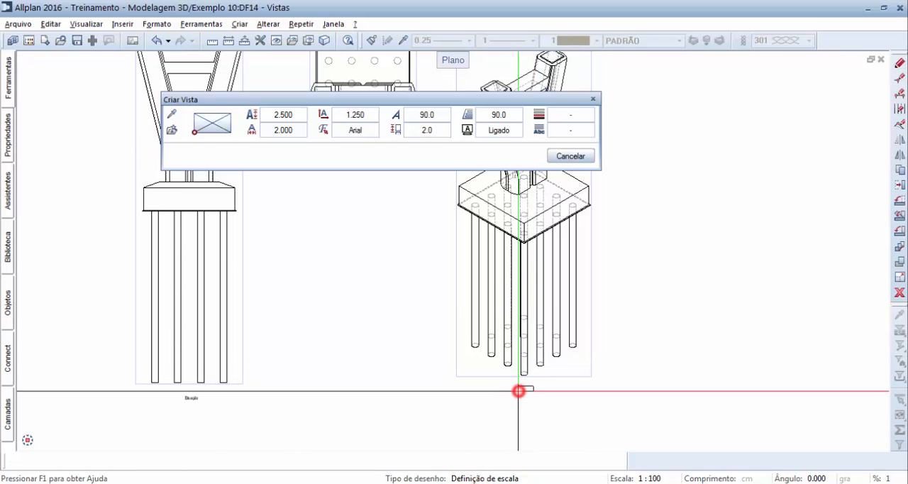
{"action": "left_click", "coordinate": [520, 390]}
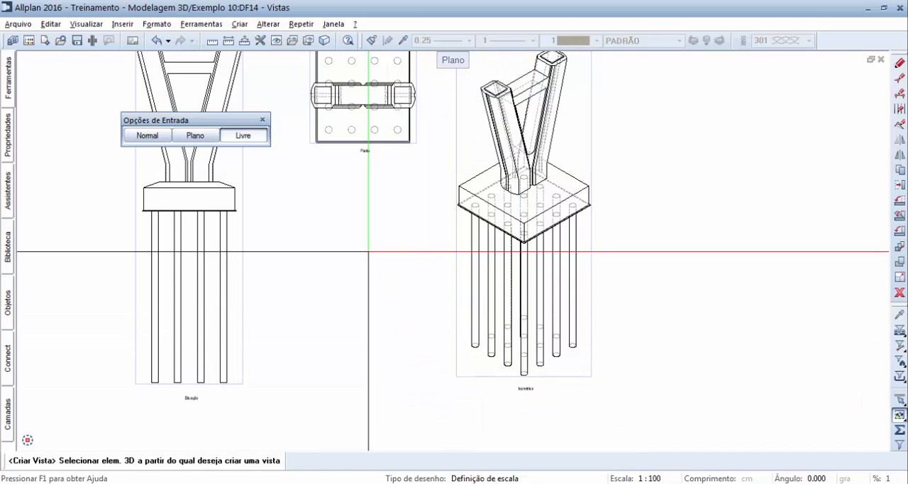
{"action": "key", "text": "Escape"}
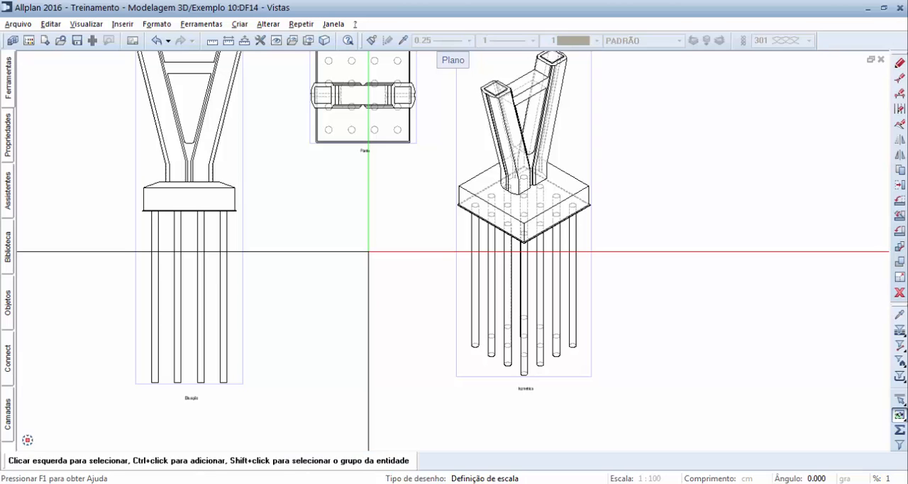
Step: Highlight the pillar and one outer pile in the elevation to examine how each corresponds across all views, clearing each selection
{"action": "middle_click_drag", "start_coordinate": [377, 251], "coordinate": [507, 275]}
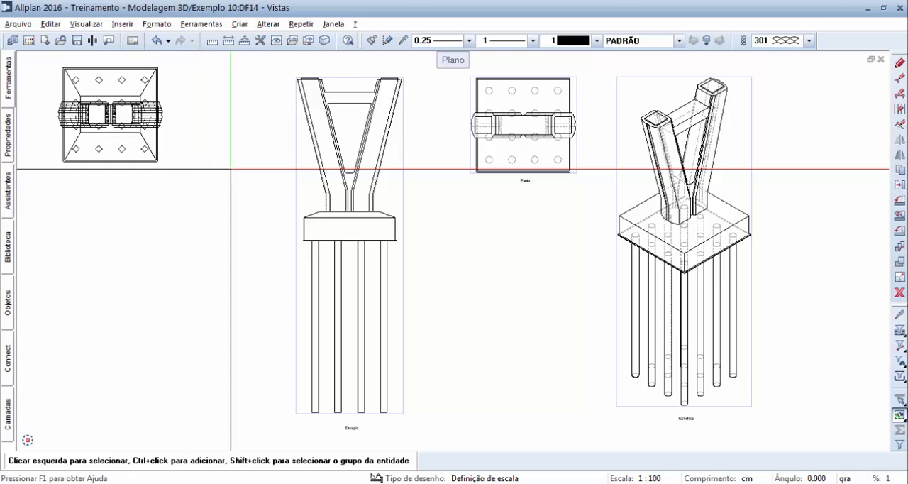
{"action": "left_click", "coordinate": [321, 172]}
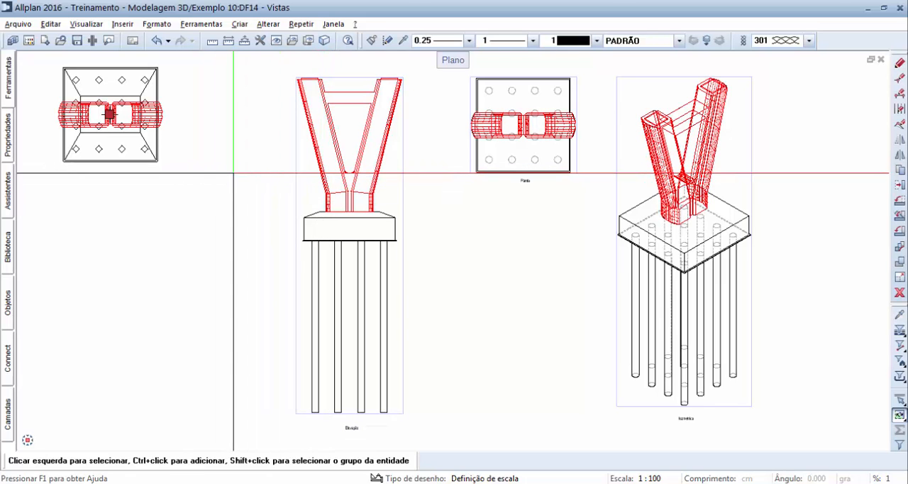
{"action": "key", "text": "Escape"}
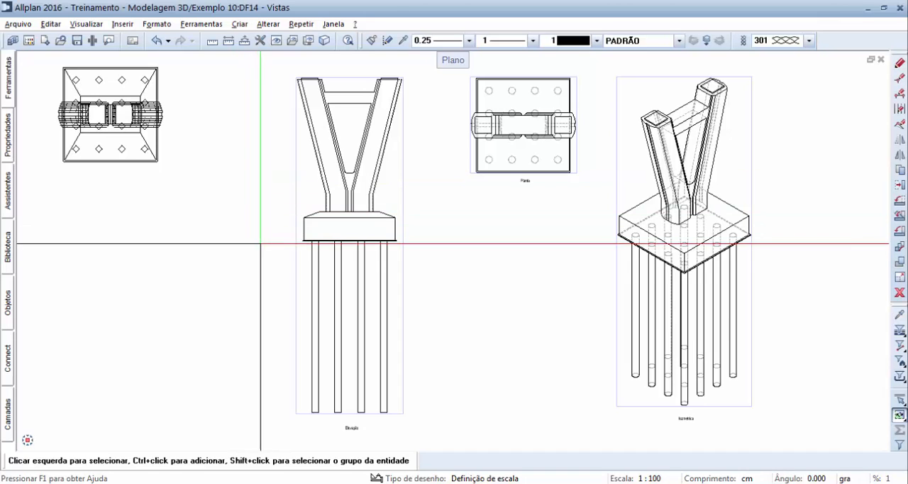
{"action": "left_click", "coordinate": [310, 273]}
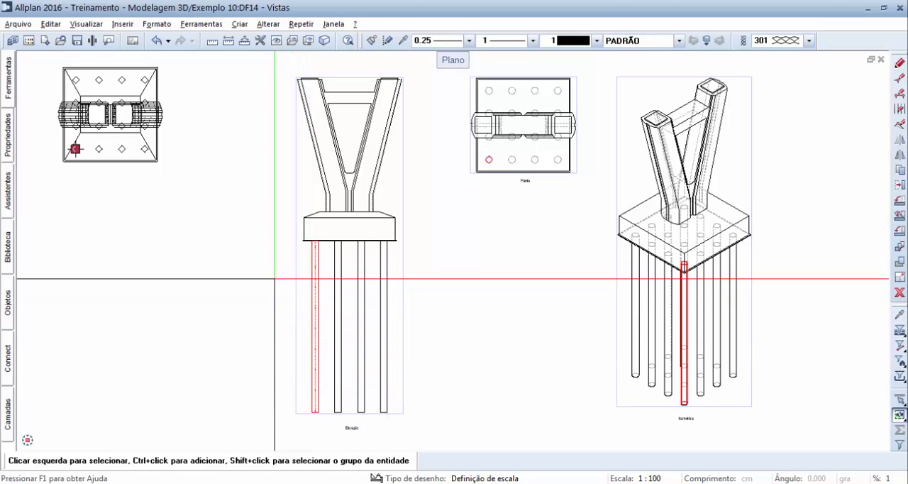
{"action": "key", "text": "Escape"}
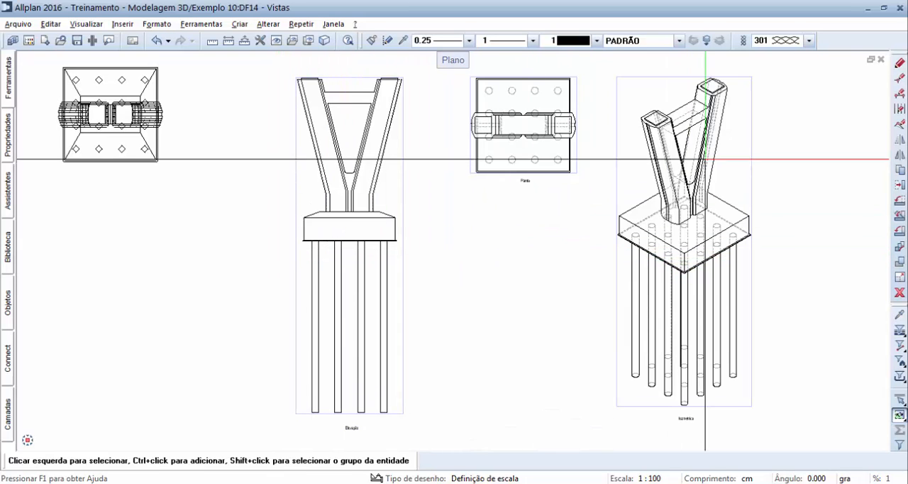
Step: Stretch one side of the foundation block outward by about 360 cm in the elevation, then undo the stretch
{"action": "left_click", "coordinate": [901, 80]}
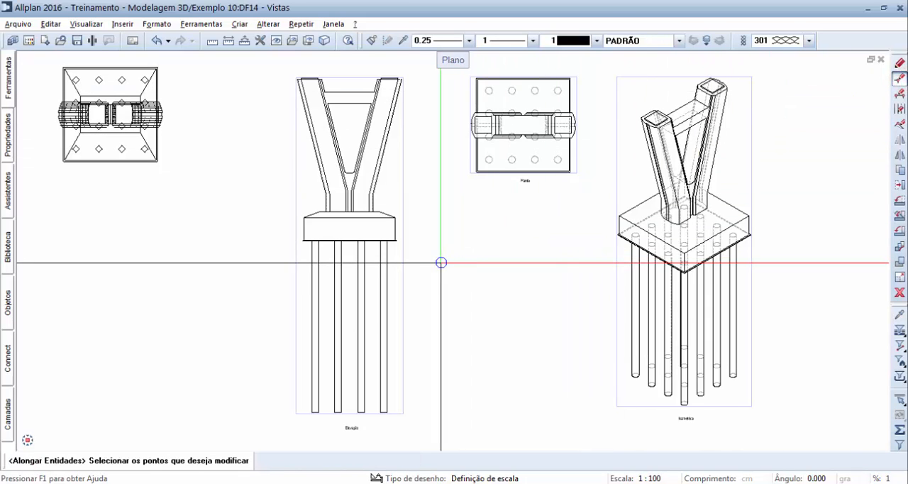
{"action": "left_click", "coordinate": [427, 263]}
{"action": "left_click", "coordinate": [391, 210]}
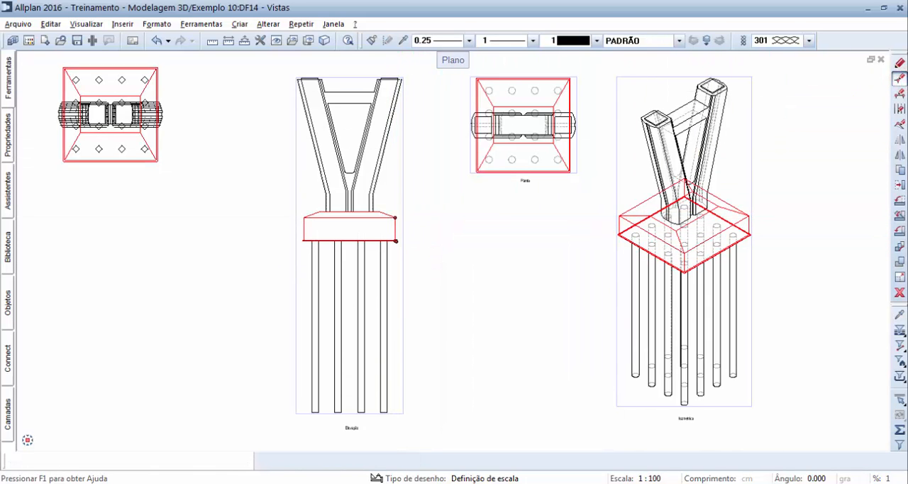
{"action": "left_click", "coordinate": [436, 237]}
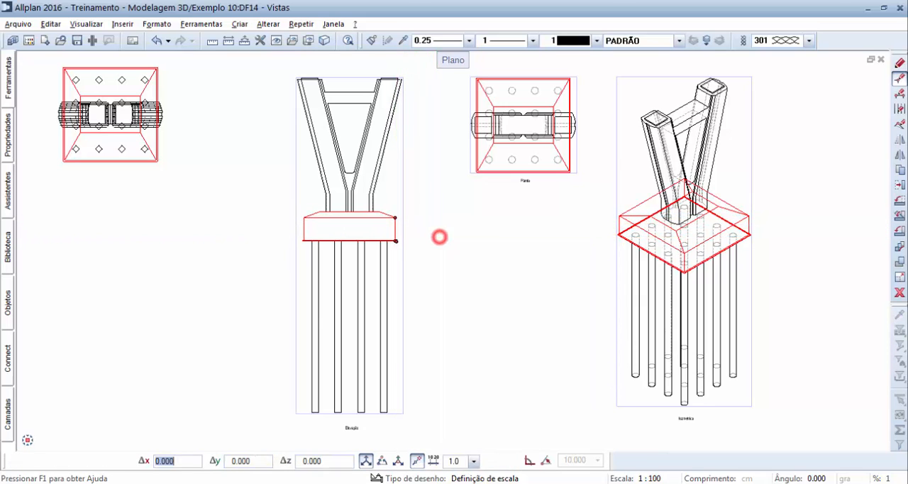
{"action": "left_click", "coordinate": [480, 237]}
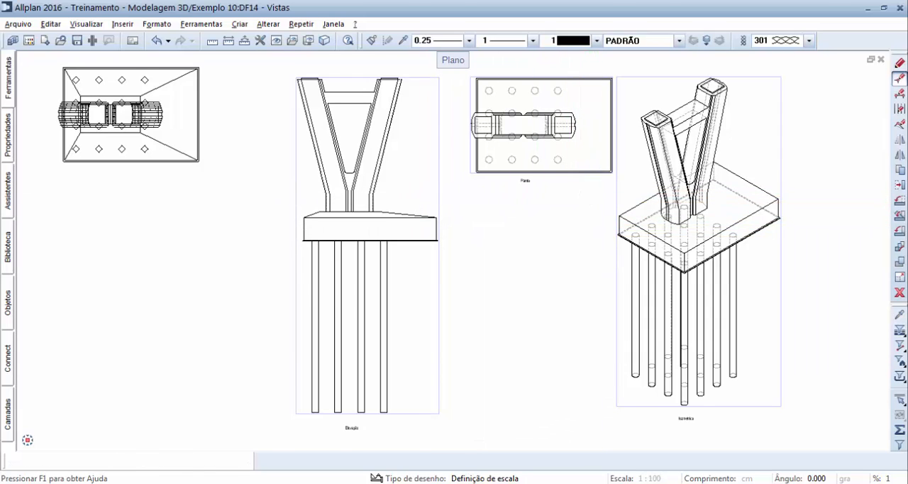
{"action": "key", "text": "Escape"}
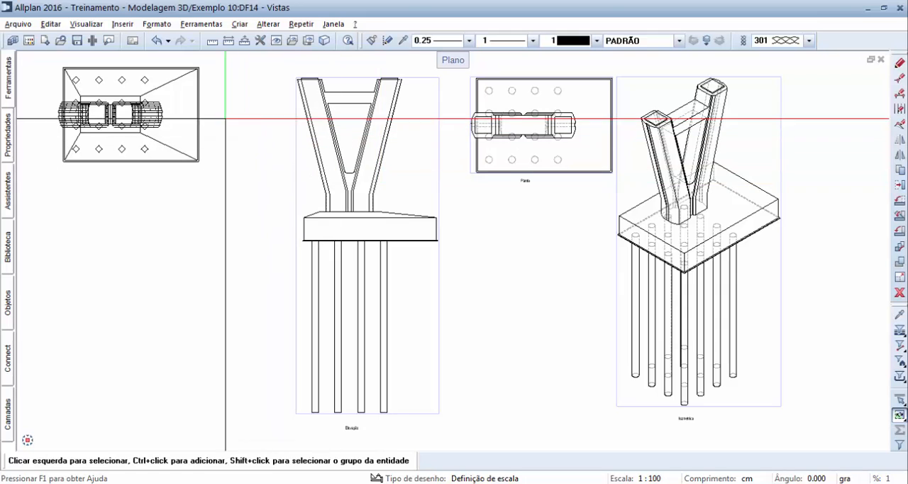
{"action": "left_click", "coordinate": [157, 40]}
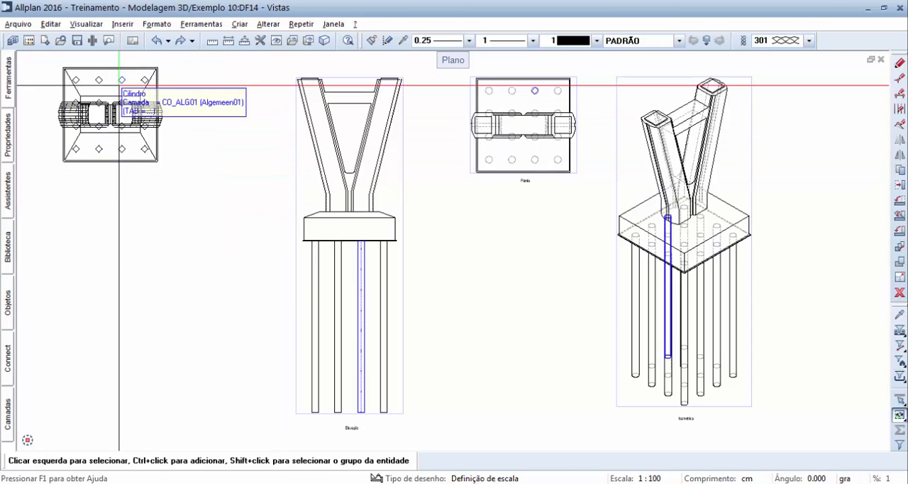
Step: Open the project's drawing file structure and examine the options available for derived view 103, Elevação Noroeste
{"action": "left_click", "coordinate": [29, 25]}
{"action": "left_click", "coordinate": [40, 64]}
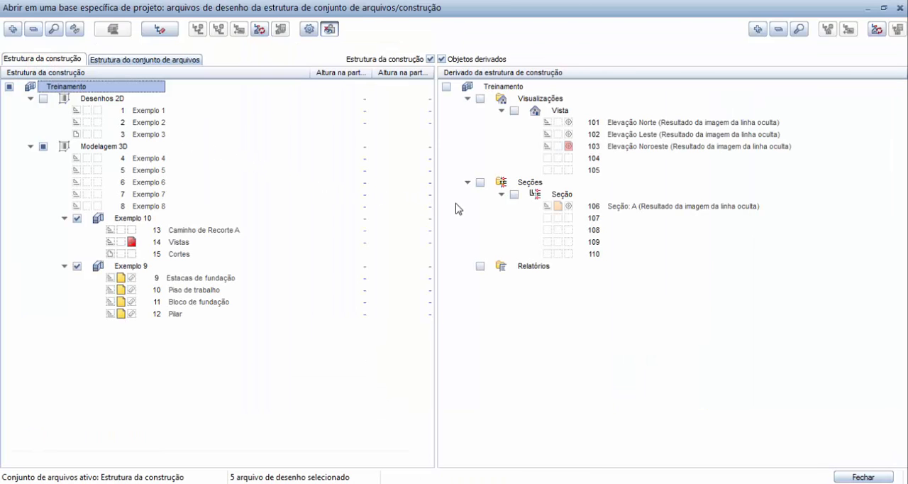
{"action": "right_click", "coordinate": [594, 146]}
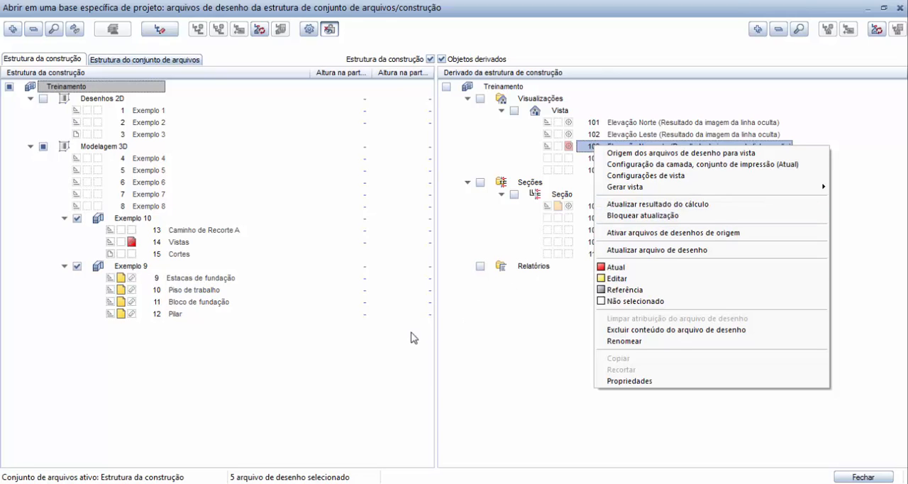
{"action": "left_click", "coordinate": [403, 353]}
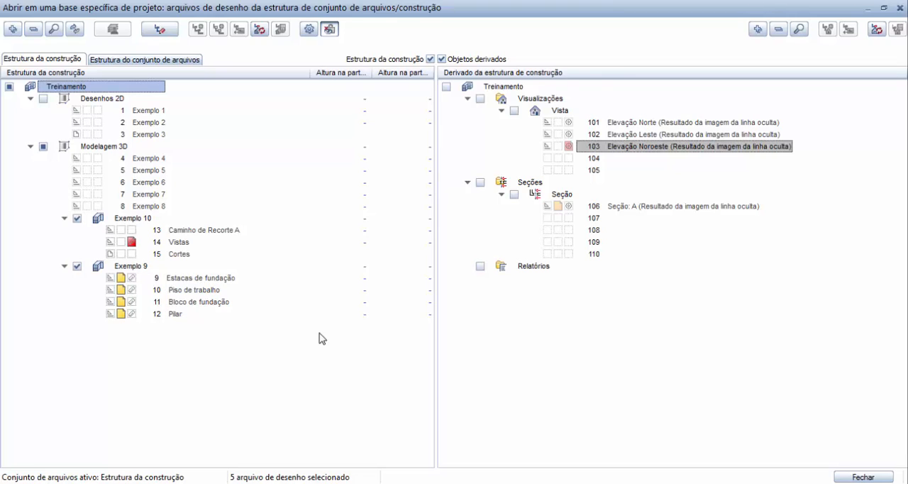
Step: Deactivate drawing file 14 Vistas and make drawing file 15 Cortes the current one
{"action": "left_click", "coordinate": [132, 241]}
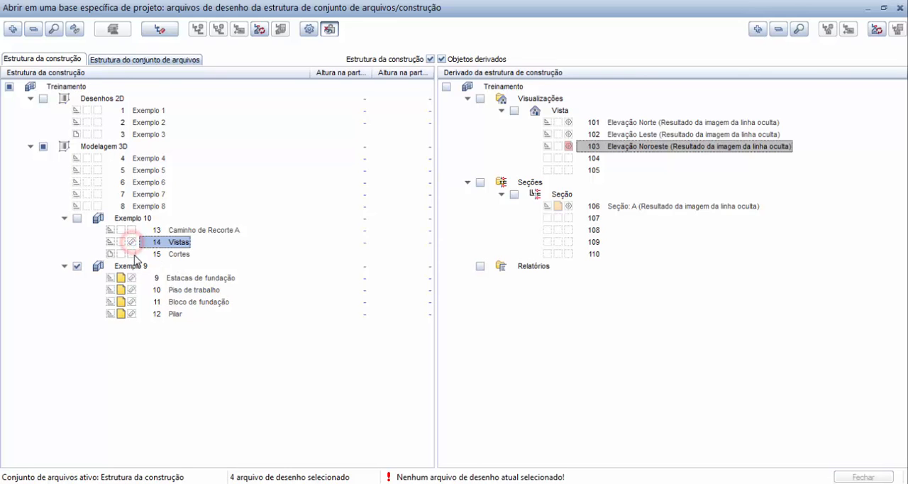
{"action": "left_click", "coordinate": [132, 254]}
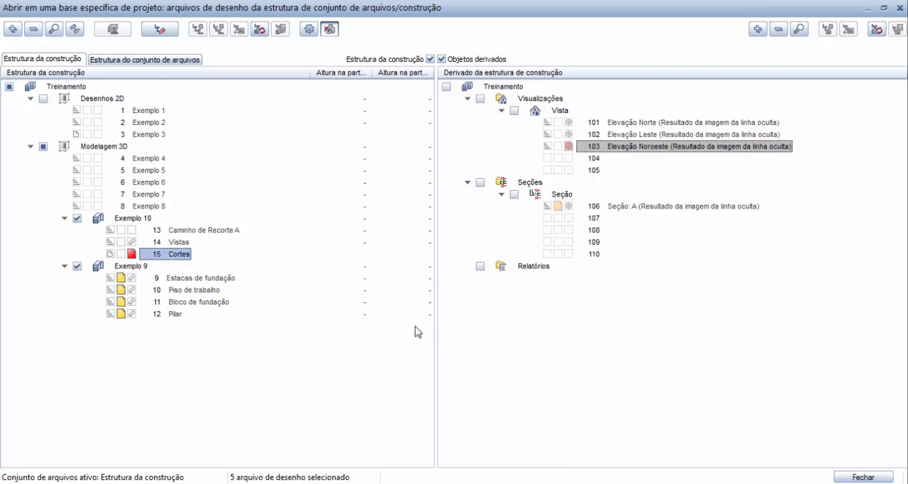
{"action": "left_click", "coordinate": [848, 477]}
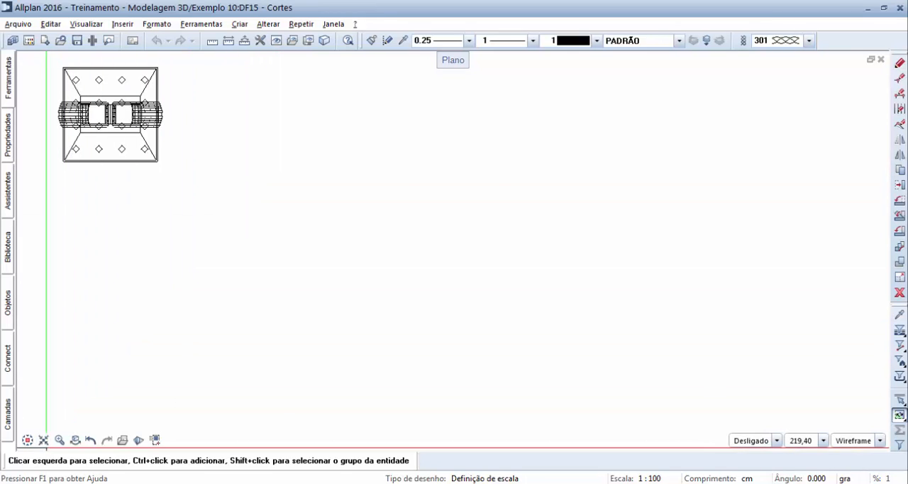
Step: Start a section of the whole pillar, foundation block and piles in plan, viewed from the plan's lower side
{"action": "left_click", "coordinate": [43, 440]}
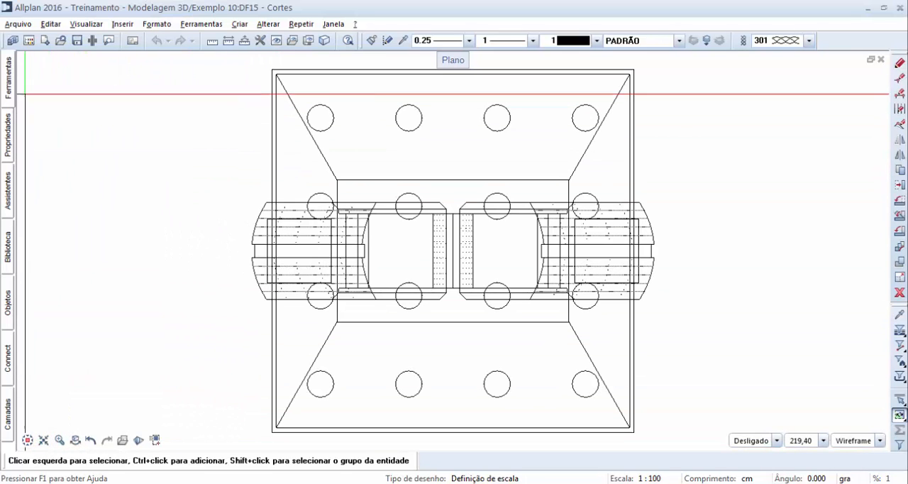
{"action": "left_click", "coordinate": [9, 89]}
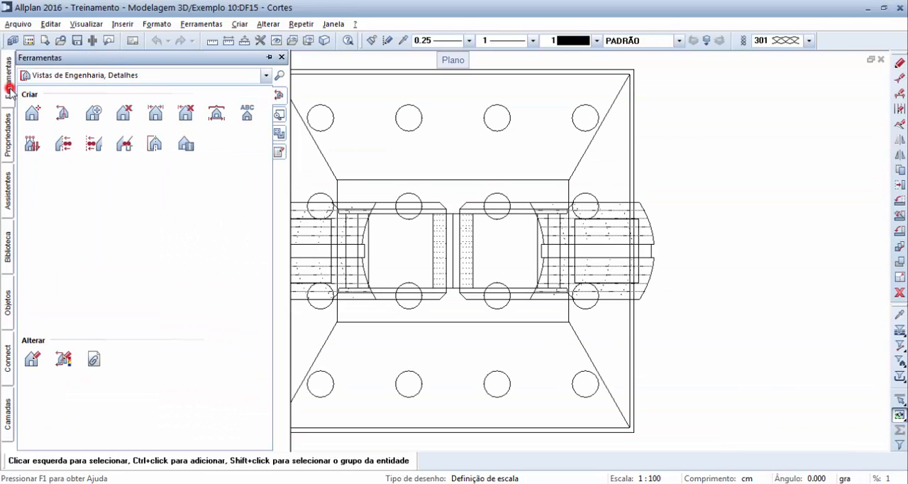
{"action": "left_click", "coordinate": [63, 115]}
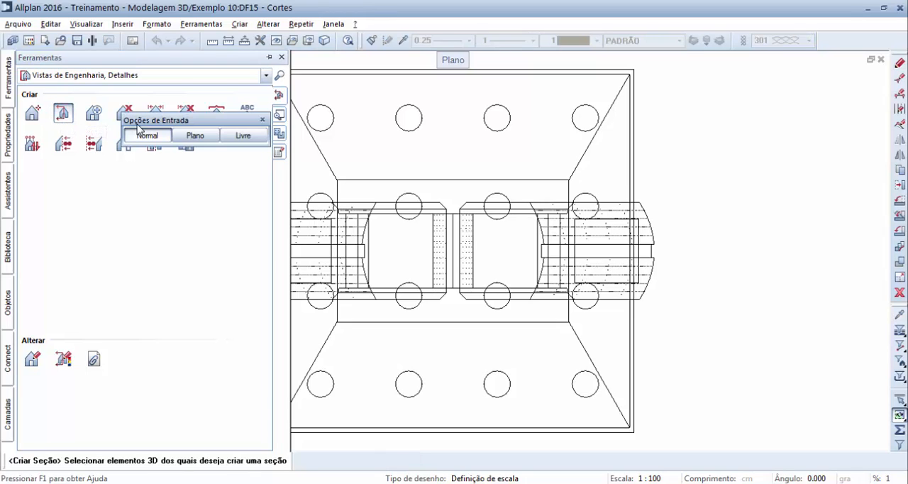
{"action": "mouse_move", "coordinate": [146, 120]}
{"action": "left_mouse_down"}
{"action": "mouse_move", "coordinate": [511, 133]}
{"action": "mouse_move", "coordinate": [741, 129]}
{"action": "left_mouse_up"}
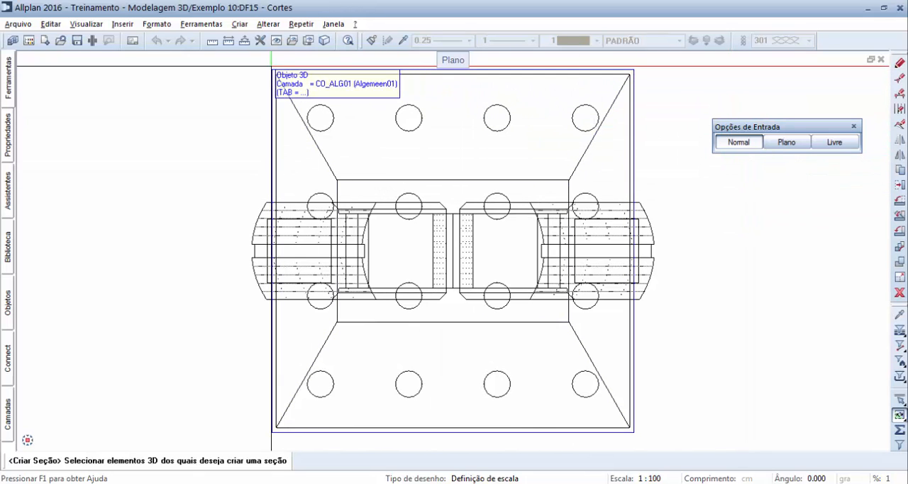
{"action": "mouse_move", "coordinate": [238, 63]}
{"action": "left_mouse_down"}
{"action": "mouse_move", "coordinate": [339, 117]}
{"action": "mouse_move", "coordinate": [558, 432]}
{"action": "mouse_move", "coordinate": [669, 437]}
{"action": "left_mouse_up"}
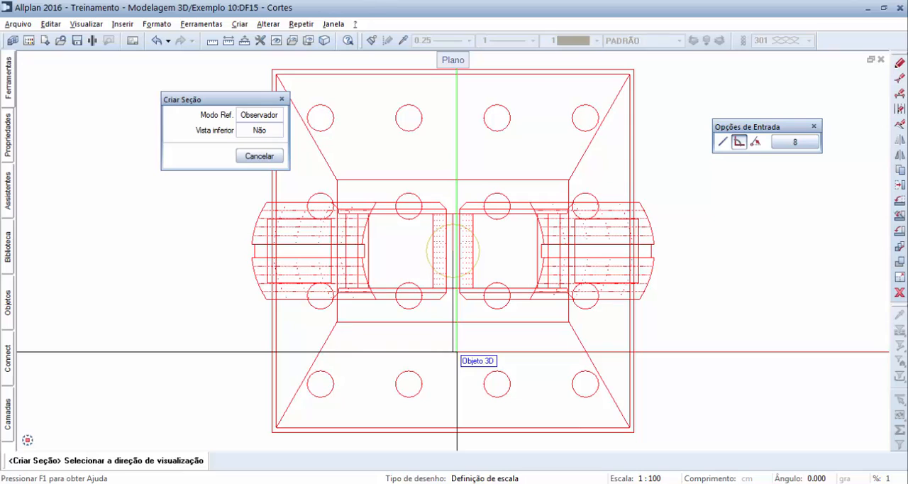
{"action": "scroll", "coordinate": [457, 351], "scroll_direction": "down", "scroll_amount": 1}
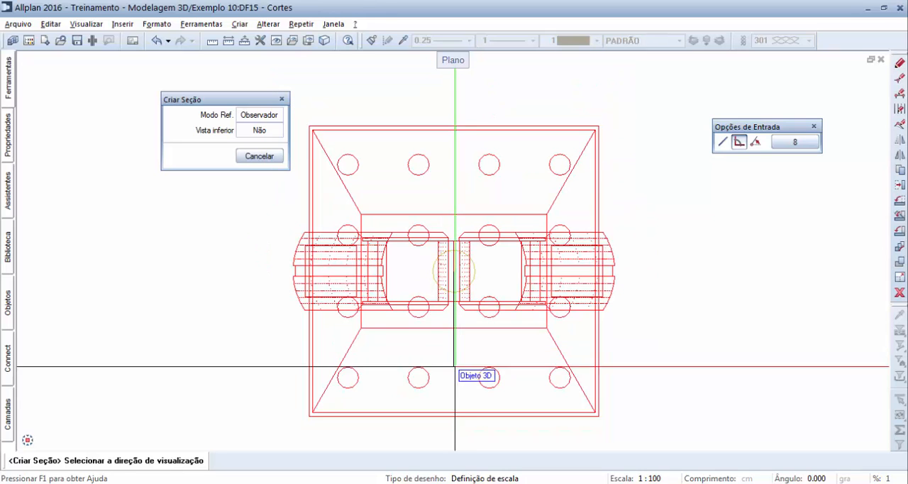
{"action": "left_click", "coordinate": [465, 427]}
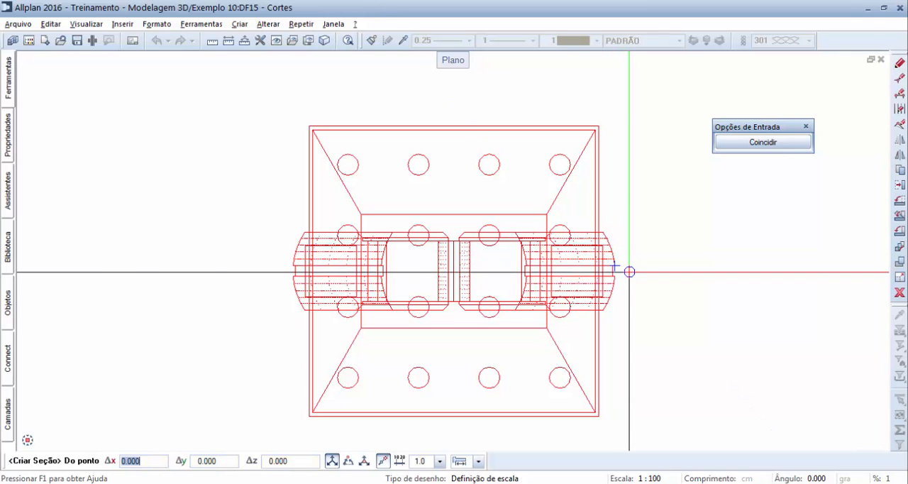
Step: Define the section area as a rectangle from the pillar's horizontal centreline to just beyond the foundation's upper edge, spanning the full model width
{"action": "left_click", "coordinate": [630, 272]}
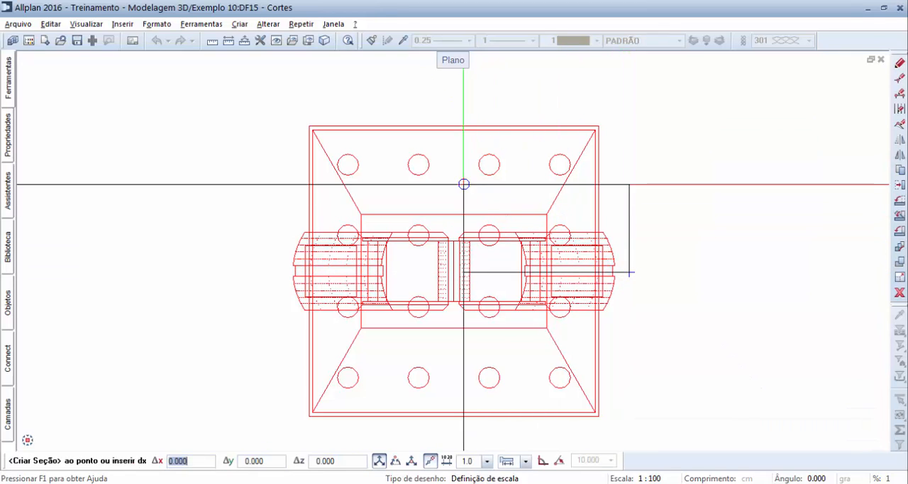
{"action": "left_click", "coordinate": [275, 111]}
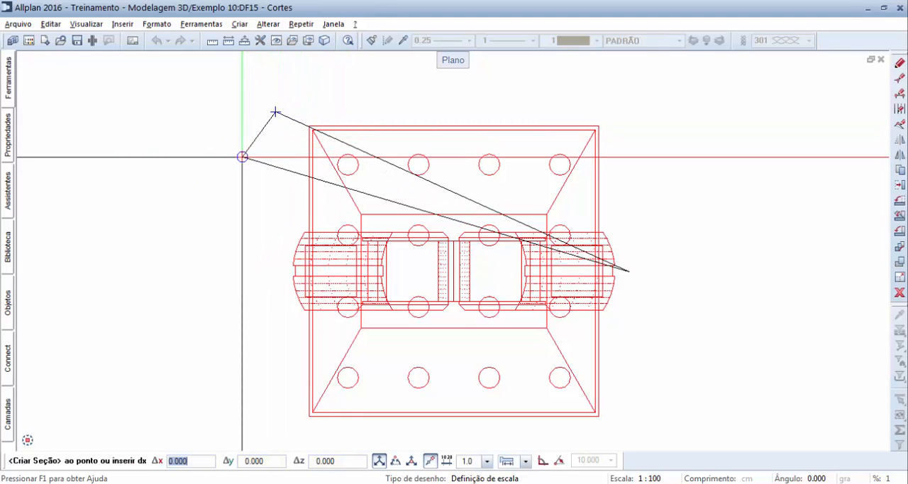
{"action": "left_click", "coordinate": [242, 156]}
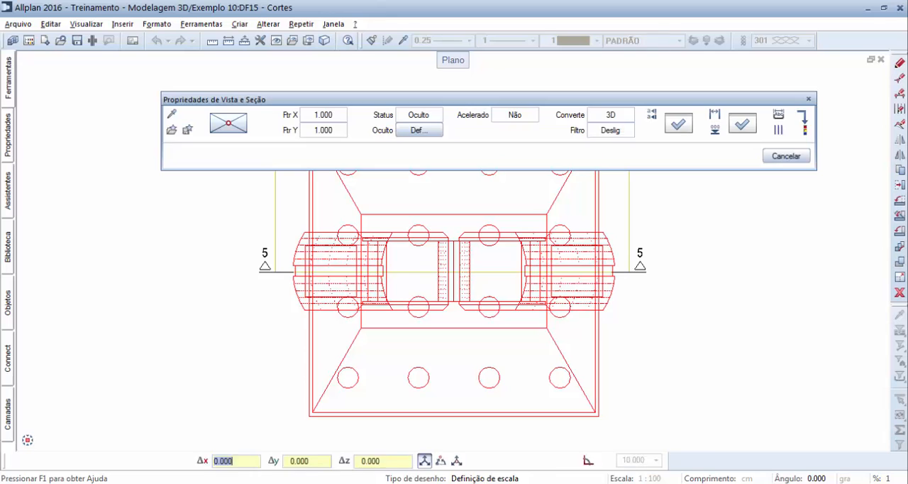
Step: Review the hidden-line settings for the section and set the section identifier to A
{"action": "left_click", "coordinate": [413, 132]}
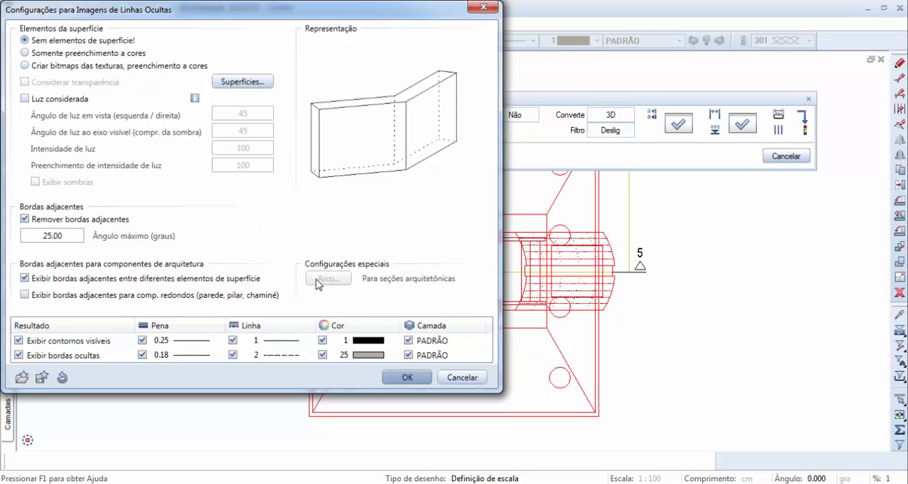
{"action": "left_click", "coordinate": [406, 377]}
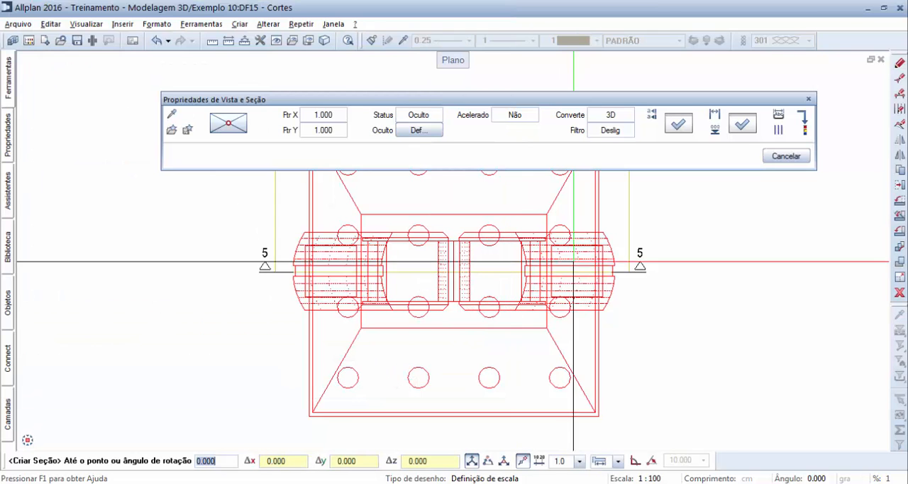
{"action": "left_click", "coordinate": [676, 128]}
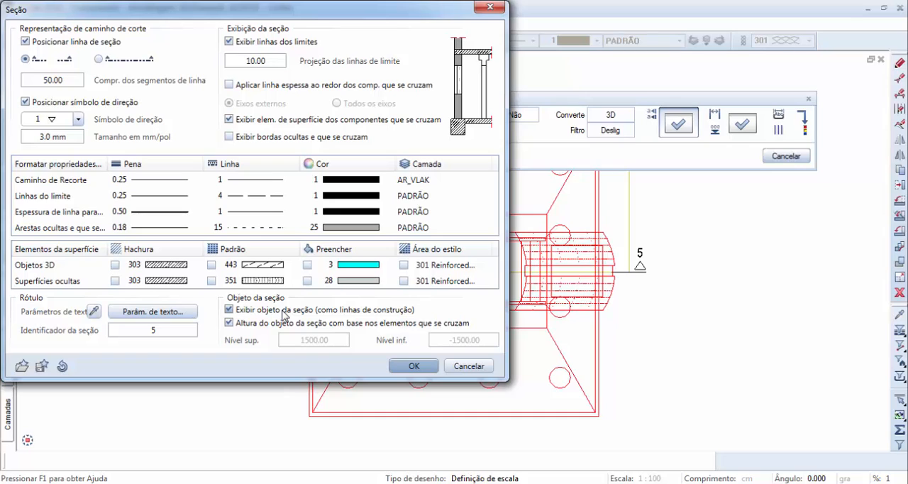
{"action": "double_click", "coordinate": [190, 326]}
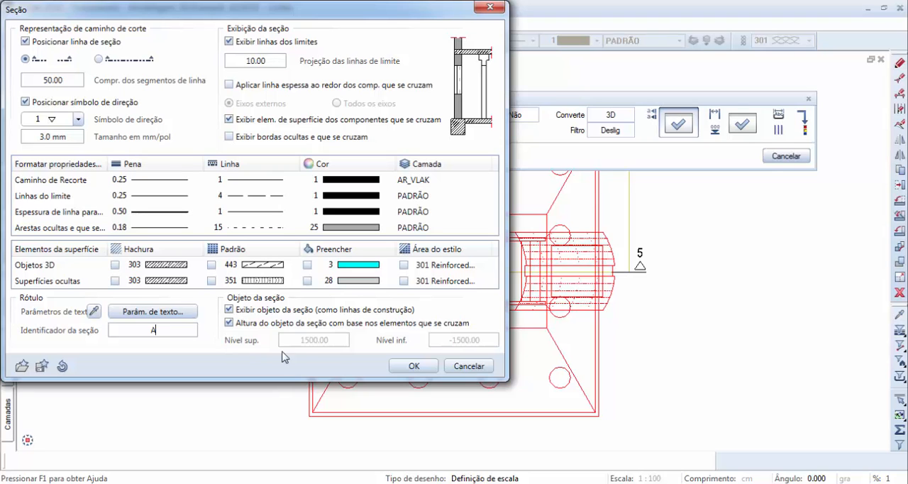
{"action": "left_click", "coordinate": [398, 369]}
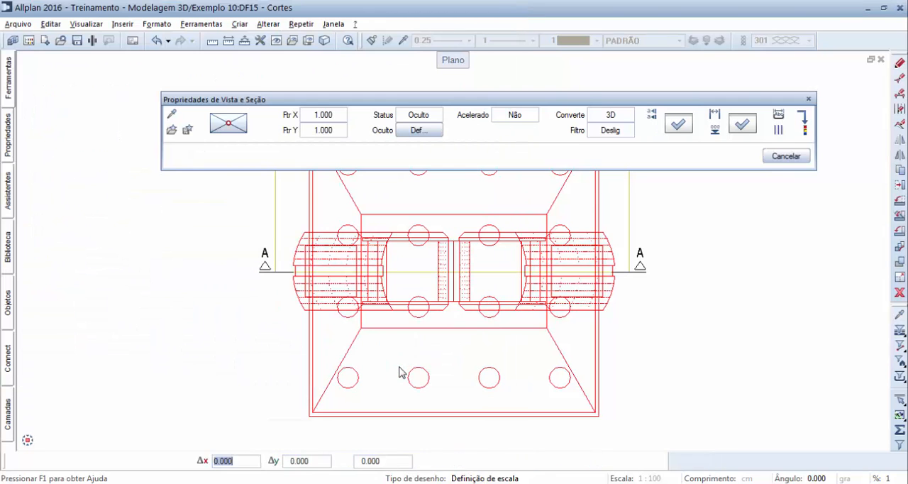
Step: Place the vertical section of the pillar and piles in the free space beside the plan
{"action": "scroll", "coordinate": [381, 307], "scroll_direction": "down", "scroll_amount": 4}
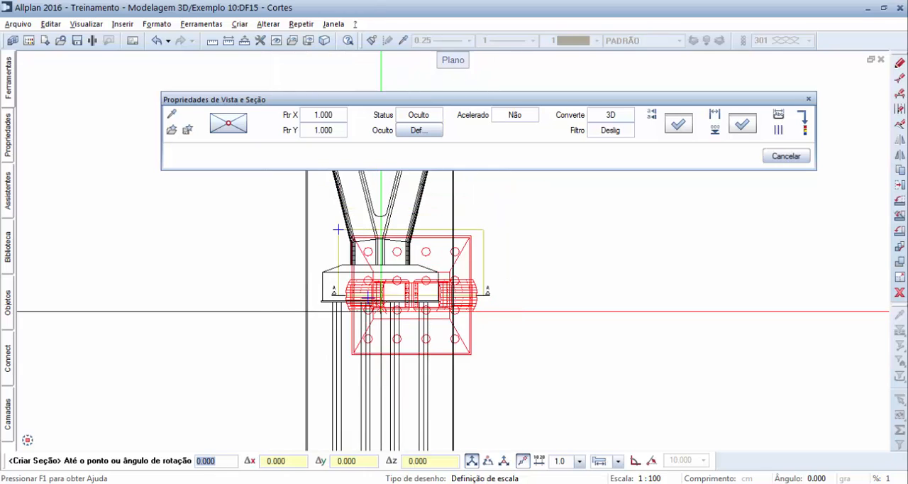
{"action": "middle_click_drag", "start_coordinate": [526, 338], "coordinate": [404, 242]}
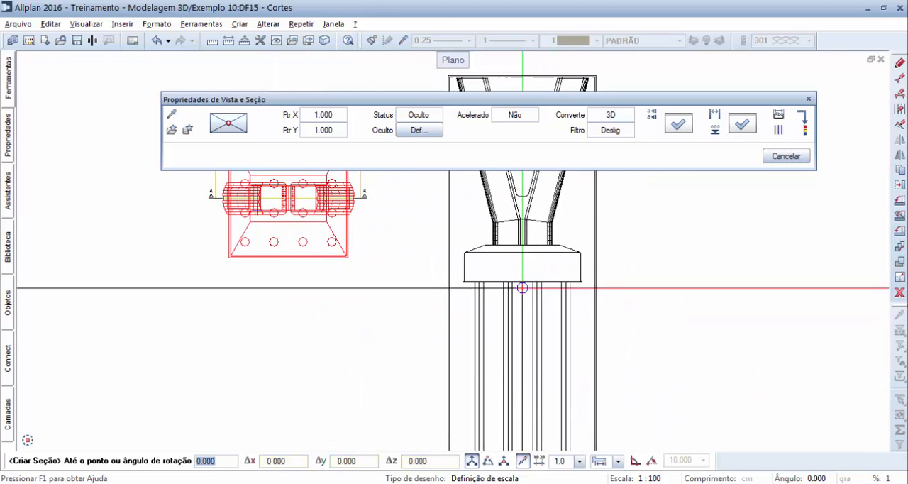
{"action": "left_click", "coordinate": [541, 287]}
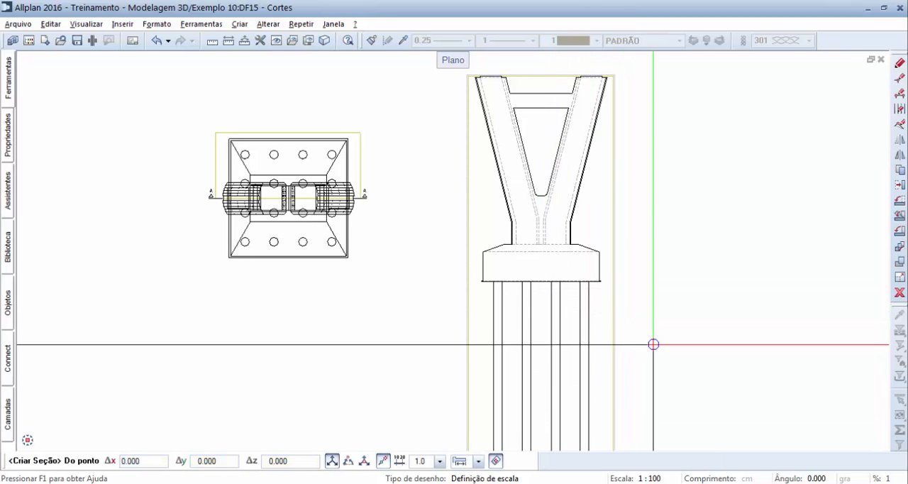
Step: Accept the section's position and place its Seção A - A label centred beneath the piles
{"action": "mouse_move", "coordinate": [653, 344]}
{"action": "middle_mouse_down"}
{"action": "mouse_move", "coordinate": [645, 251]}
{"action": "mouse_move", "coordinate": [654, 374]}
{"action": "middle_mouse_up"}
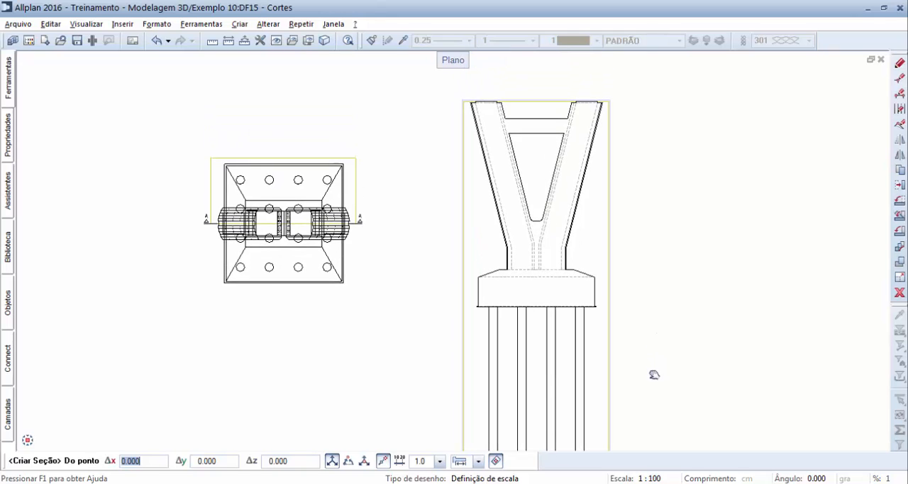
{"action": "left_click", "coordinate": [664, 329]}
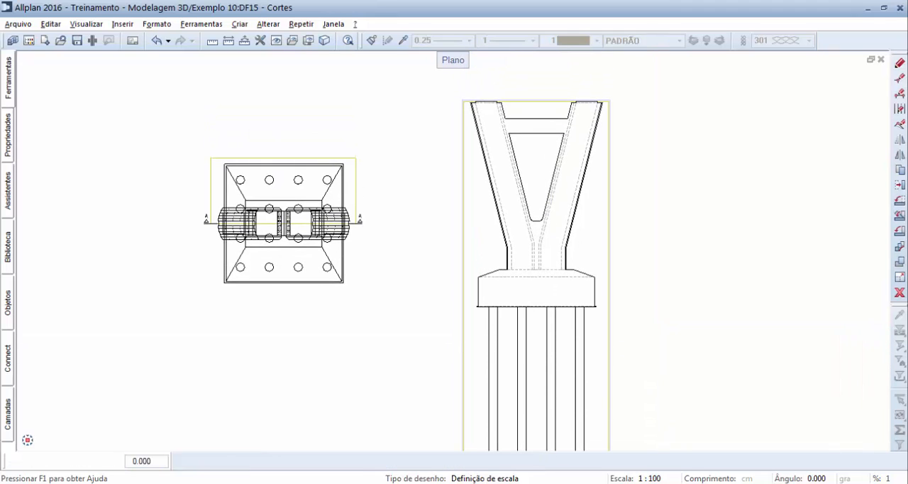
{"action": "key", "text": "Return"}
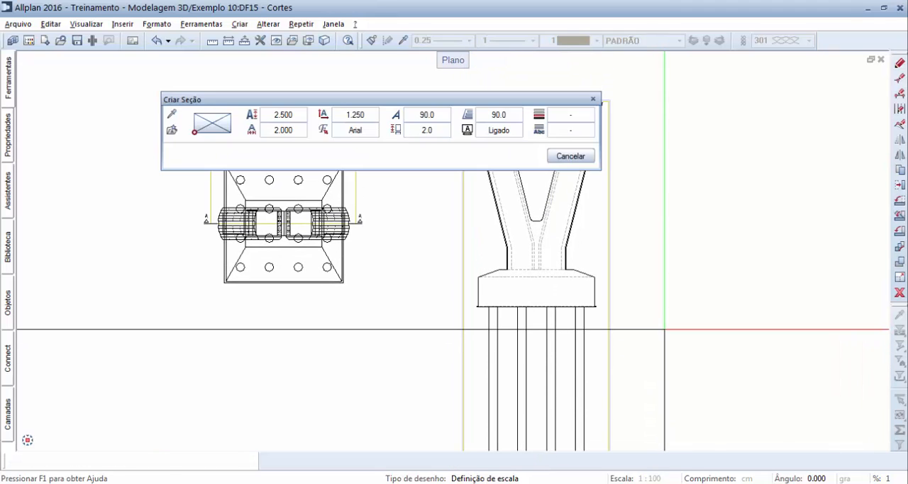
{"action": "middle_click_drag", "start_coordinate": [669, 348], "coordinate": [679, 229]}
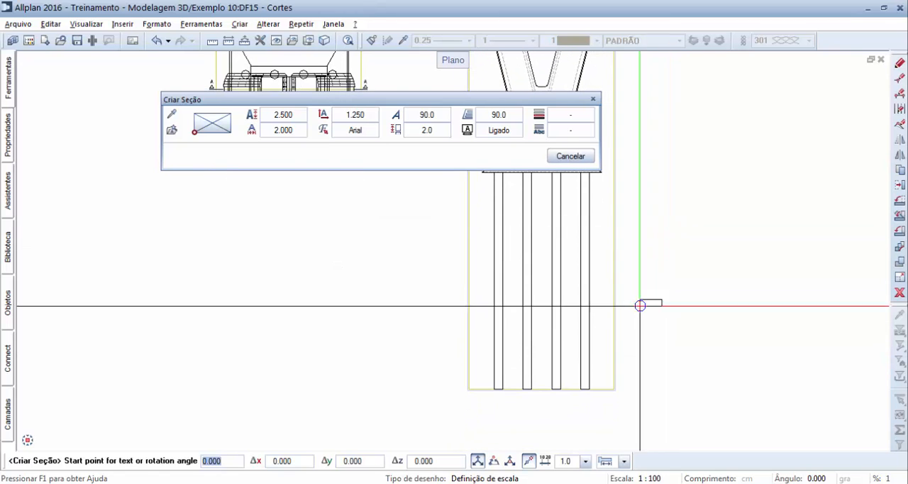
{"action": "left_click", "coordinate": [532, 406]}
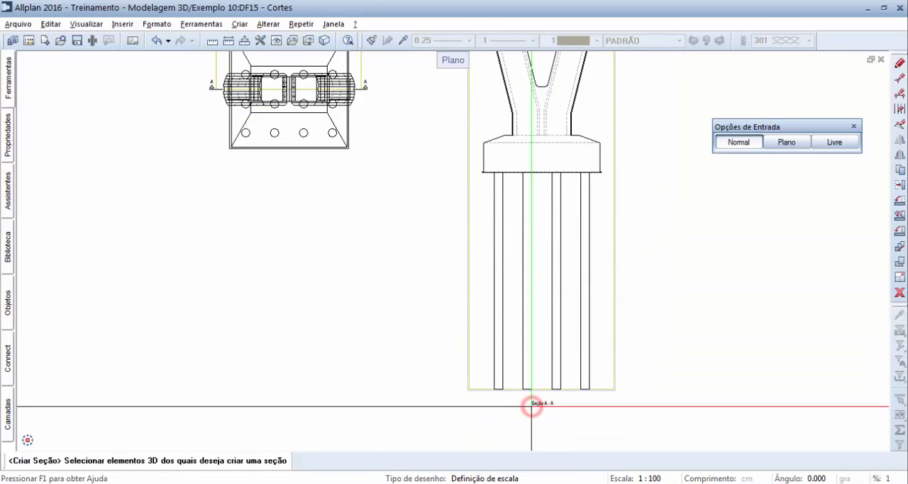
{"action": "scroll", "coordinate": [532, 406], "scroll_direction": "up", "scroll_amount": 3}
{"action": "scroll", "coordinate": [532, 406], "scroll_direction": "down", "scroll_amount": 6}
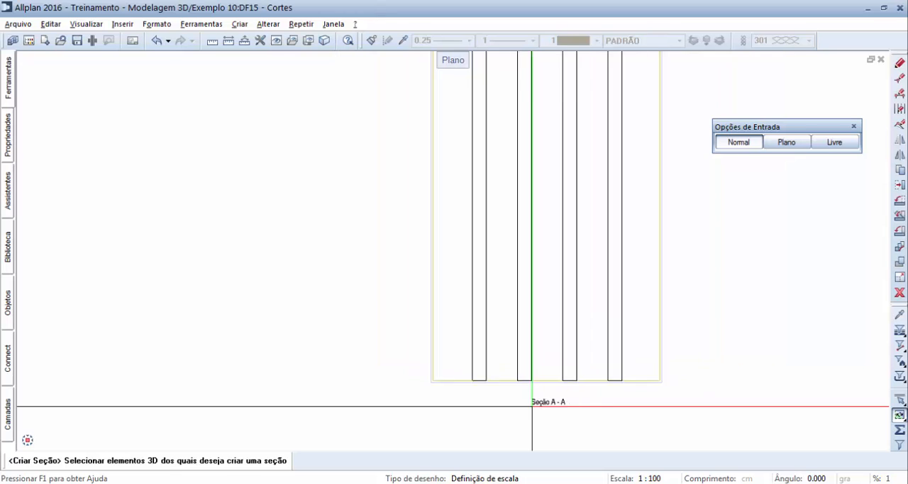
Step: Start another section of the whole pillar and foundation model in plan, choosing the top-down viewing direction at its centre
{"action": "middle_click_drag", "start_coordinate": [419, 314], "coordinate": [427, 334]}
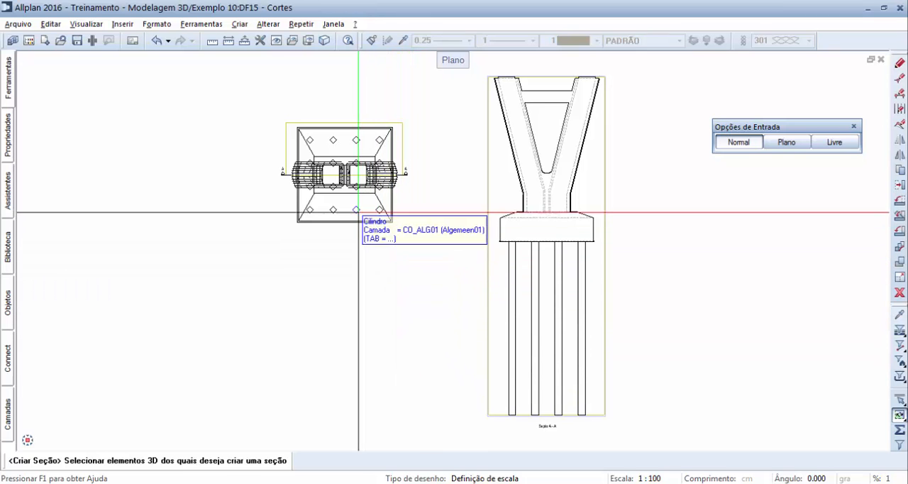
{"action": "scroll", "coordinate": [356, 202], "scroll_direction": "up", "scroll_amount": 2}
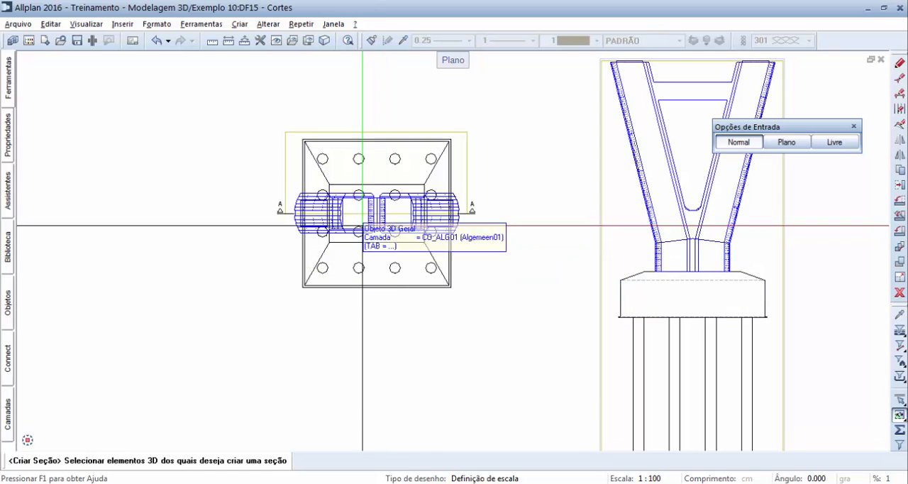
{"action": "left_click_drag", "start_coordinate": [291, 113], "coordinate": [463, 312]}
{"action": "scroll", "coordinate": [380, 219], "scroll_direction": "up", "scroll_amount": 2}
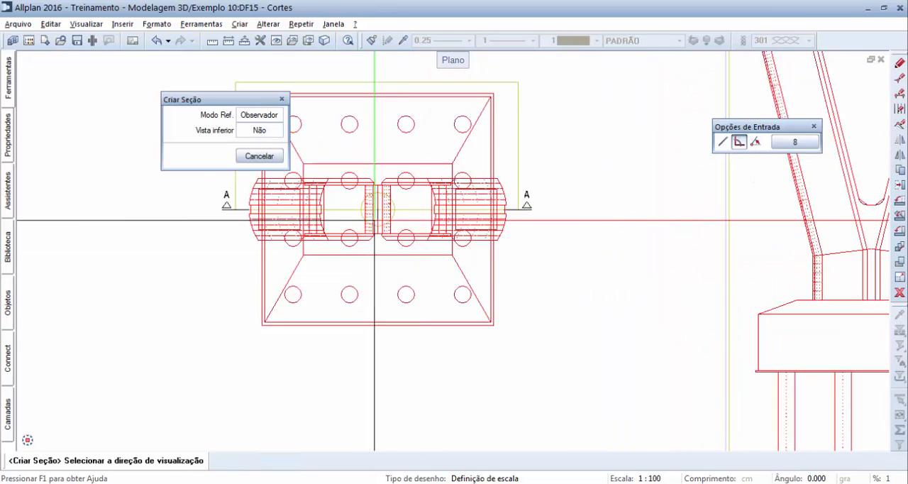
{"action": "scroll", "coordinate": [376, 209], "scroll_direction": "up", "scroll_amount": 2}
{"action": "left_click", "coordinate": [375, 209]}
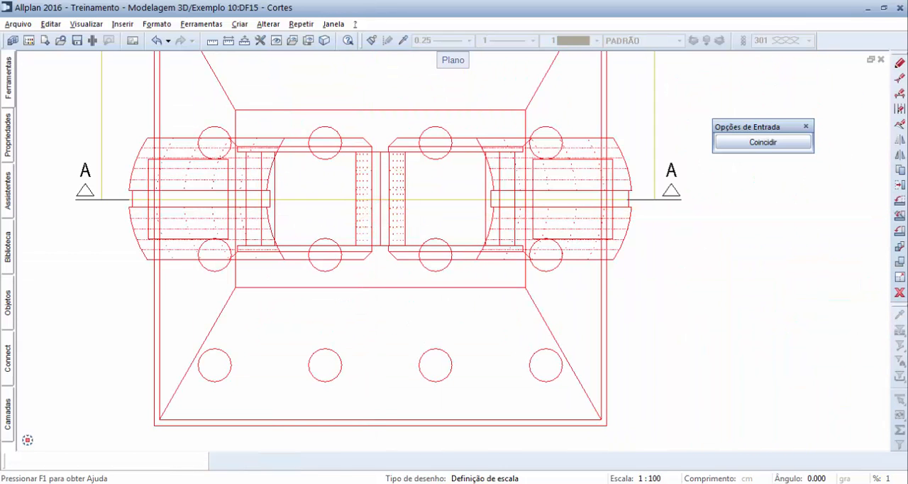
Step: Define the horizontal section's area as a rectangle enclosing the entire plan of the pillar and foundation
{"action": "scroll", "coordinate": [364, 194], "scroll_direction": "down", "scroll_amount": 3}
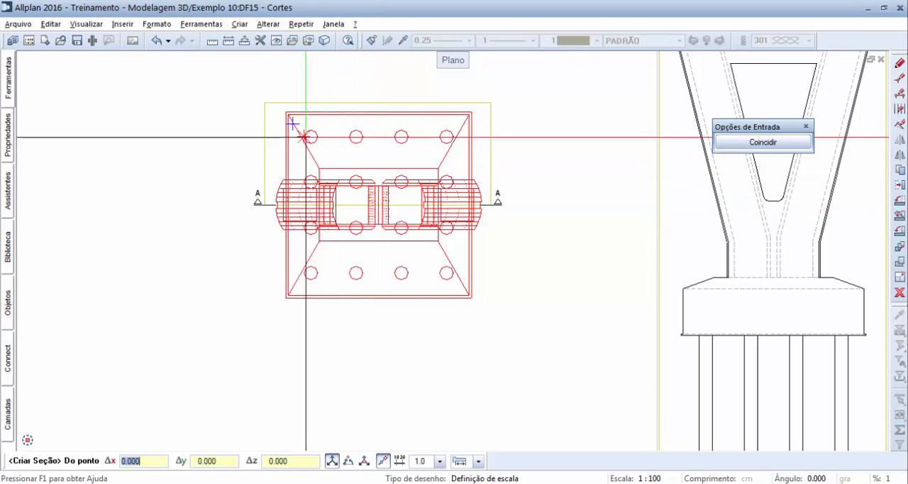
{"action": "right_click", "coordinate": [273, 89]}
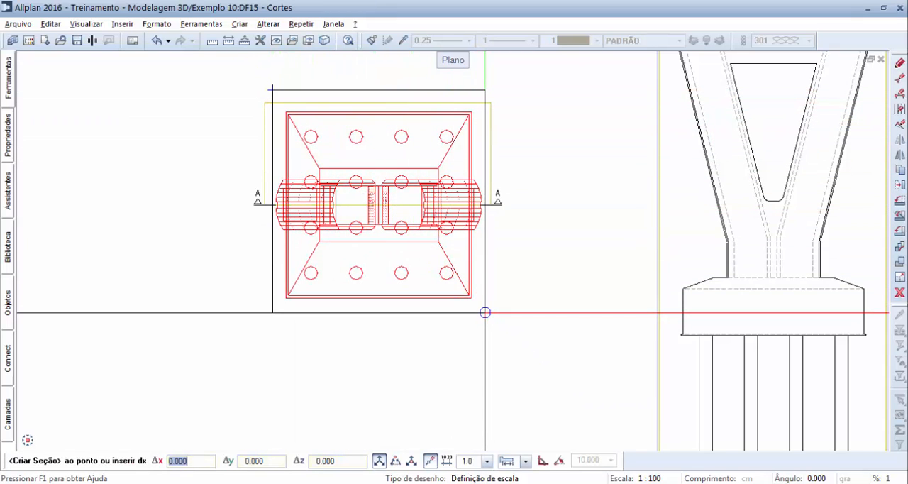
{"action": "left_click", "coordinate": [485, 310]}
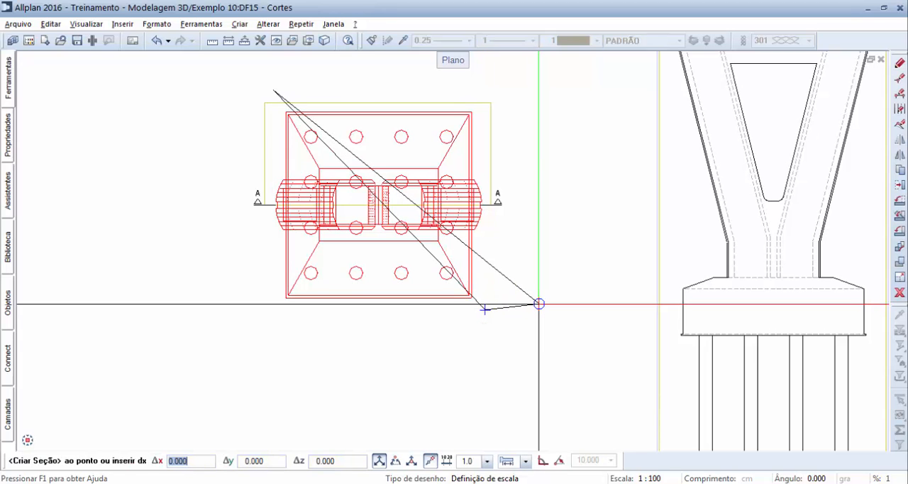
{"action": "left_click", "coordinate": [539, 304]}
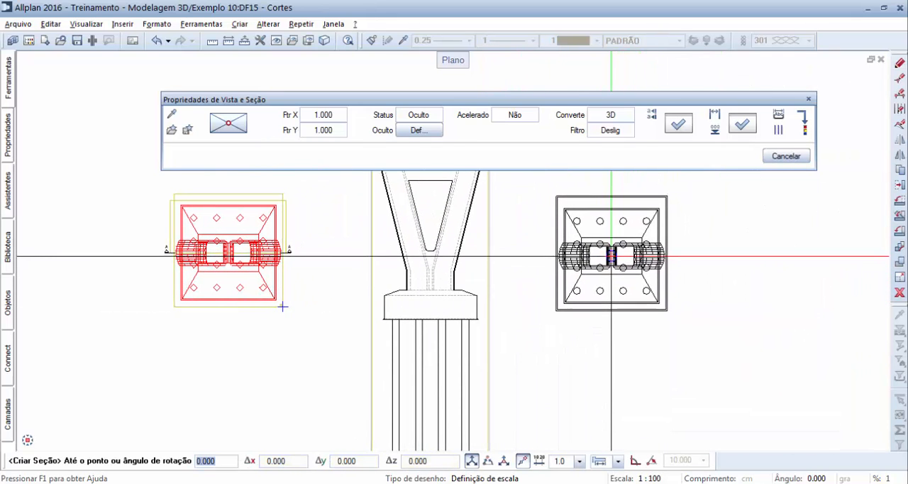
Step: Place the horizontal section on the far side of section A - A and put its Seção B - B label beneath it
{"action": "left_click", "coordinate": [611, 256]}
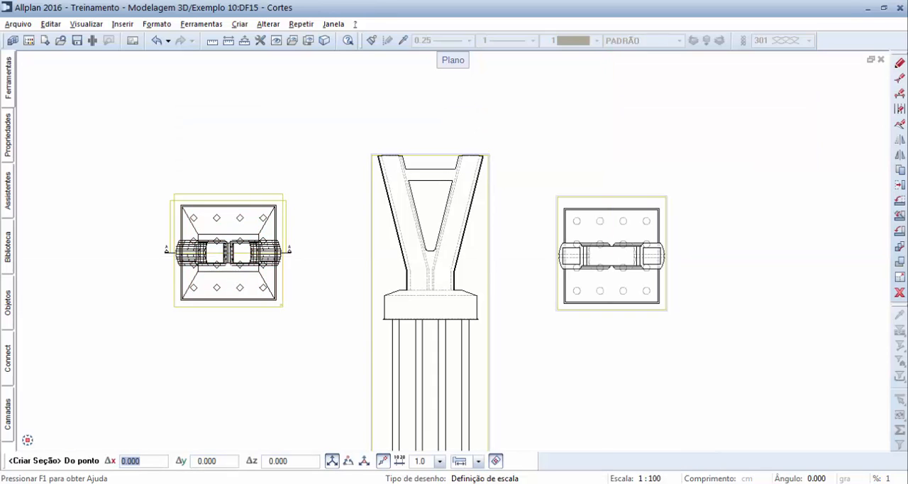
{"action": "left_click", "coordinate": [691, 329]}
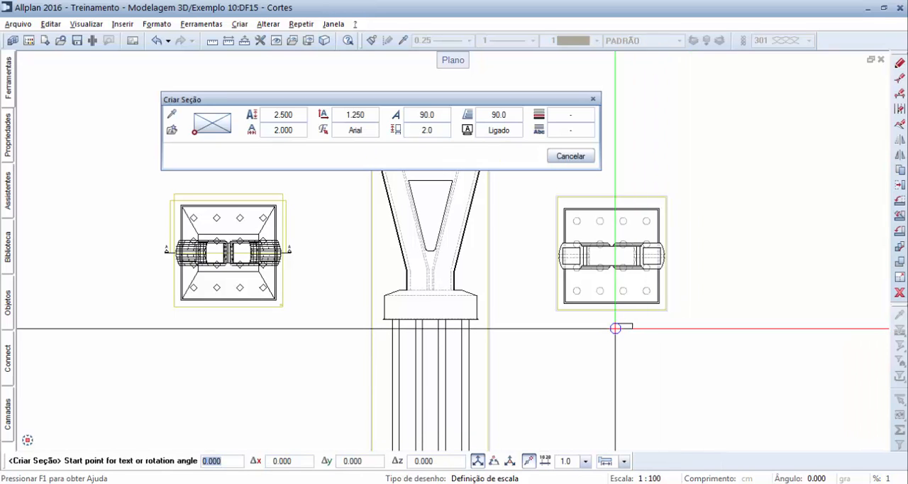
{"action": "left_click", "coordinate": [606, 321]}
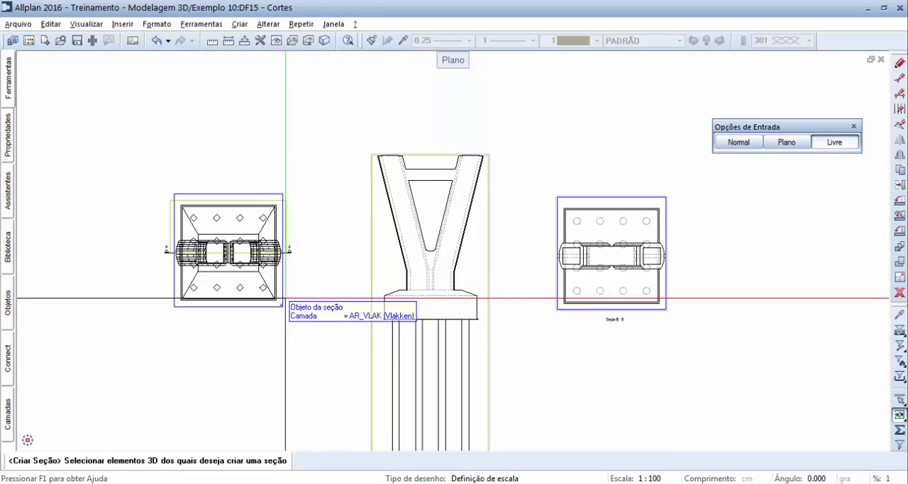
Step: Start another section of the whole pillar and foundation model, choosing the south-west isometric viewing direction and returning to plan
{"action": "mouse_move", "coordinate": [26, 441]}
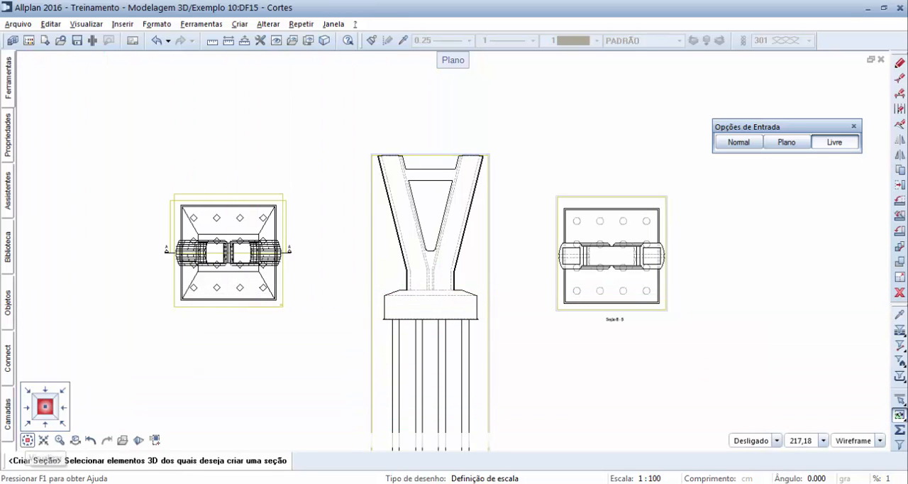
{"action": "left_click", "coordinate": [26, 425]}
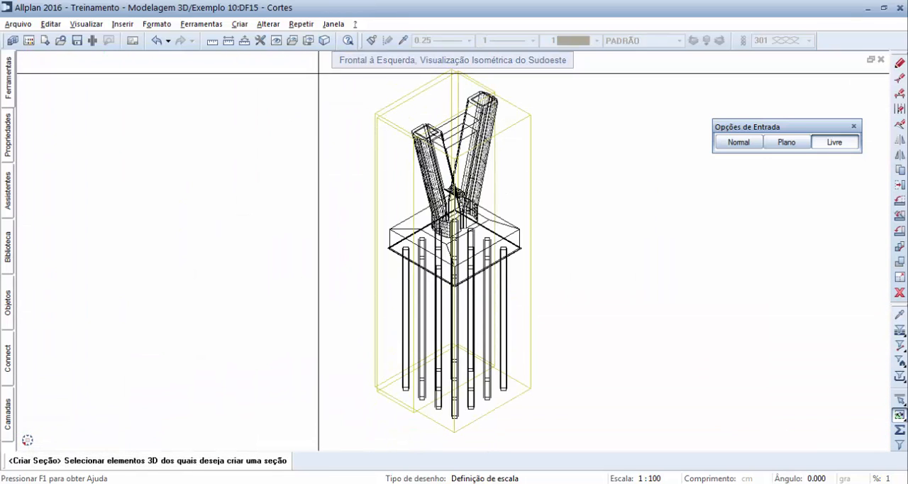
{"action": "left_click", "coordinate": [320, 61]}
{"action": "left_click", "coordinate": [604, 441]}
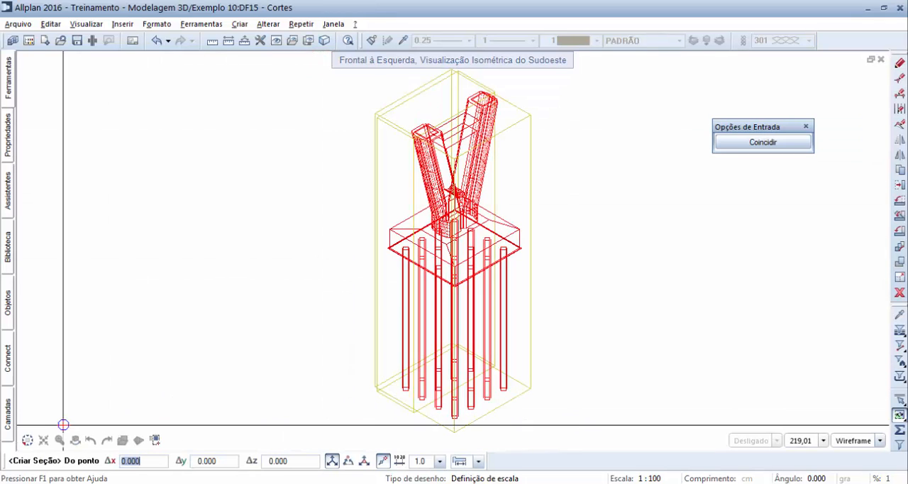
{"action": "mouse_move", "coordinate": [30, 441]}
{"action": "left_click", "coordinate": [45, 410]}
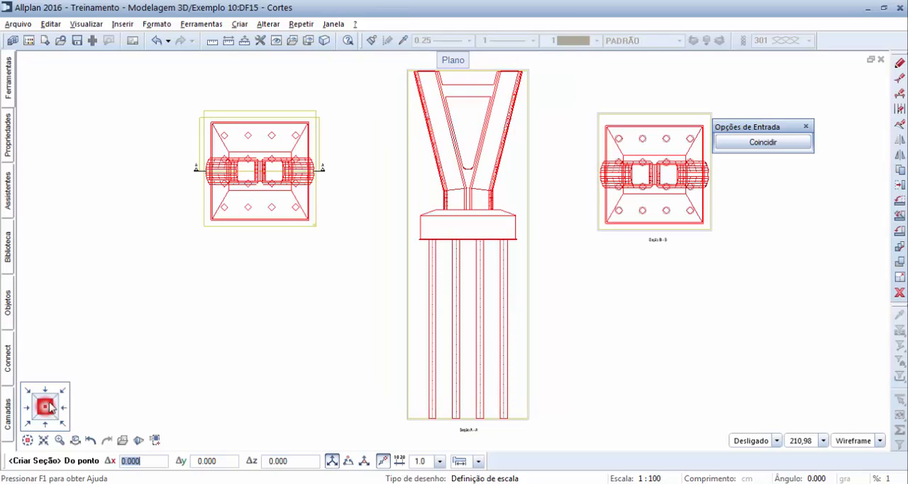
Step: Outline the section's area in plan as a stepped polygon, jogging at the pillar's centre and enclosing the rear part of the foundation
{"action": "scroll", "coordinate": [186, 180], "scroll_direction": "up", "scroll_amount": 5}
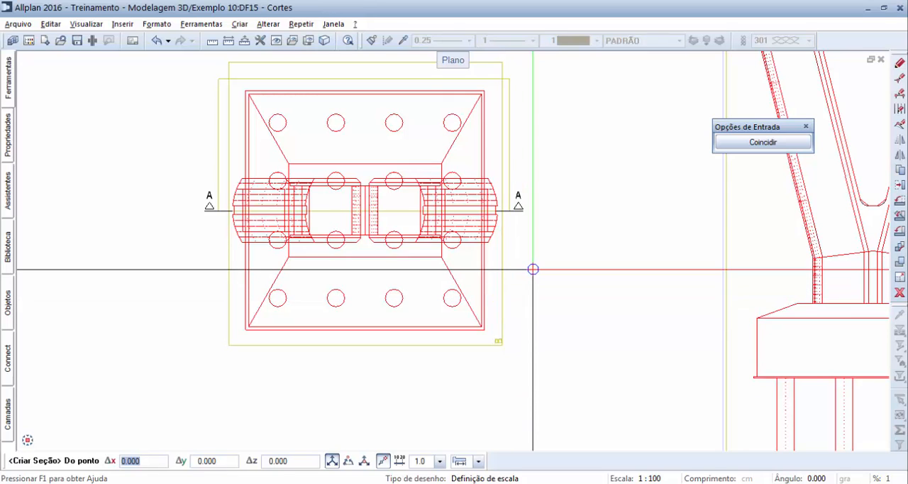
{"action": "left_click", "coordinate": [533, 268]}
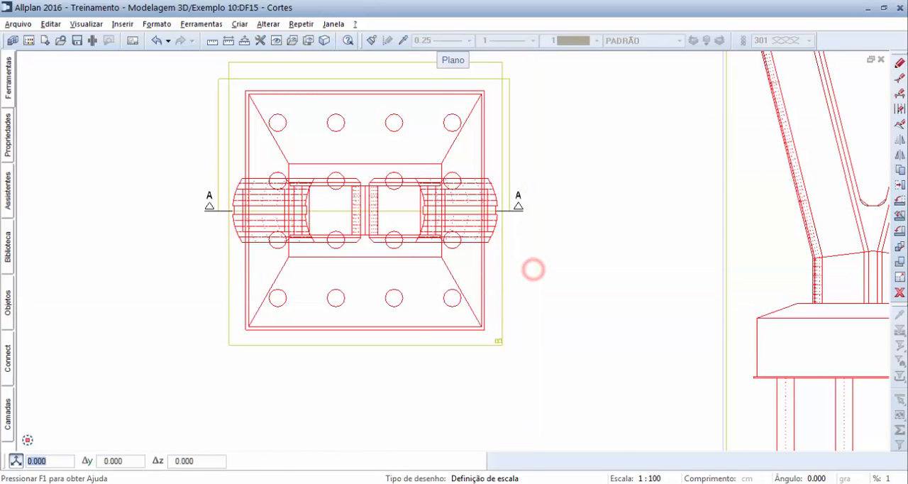
{"action": "left_click", "coordinate": [364, 269]}
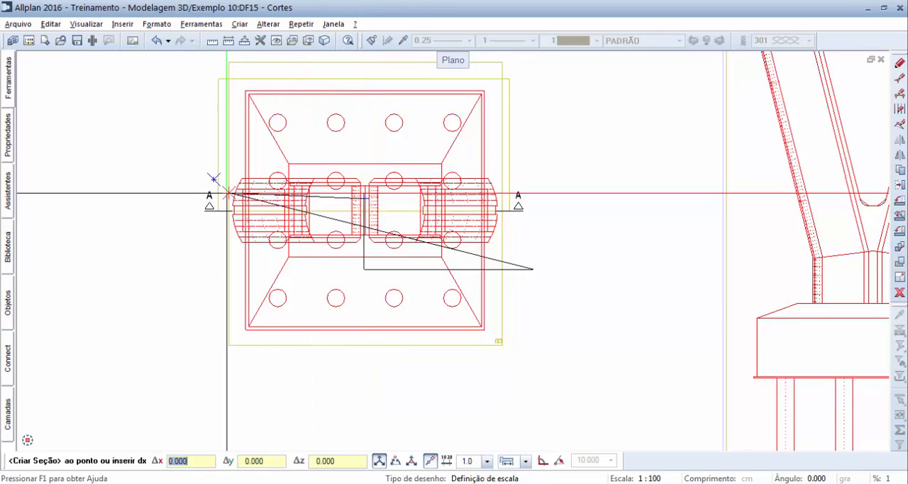
{"action": "left_click", "coordinate": [188, 197]}
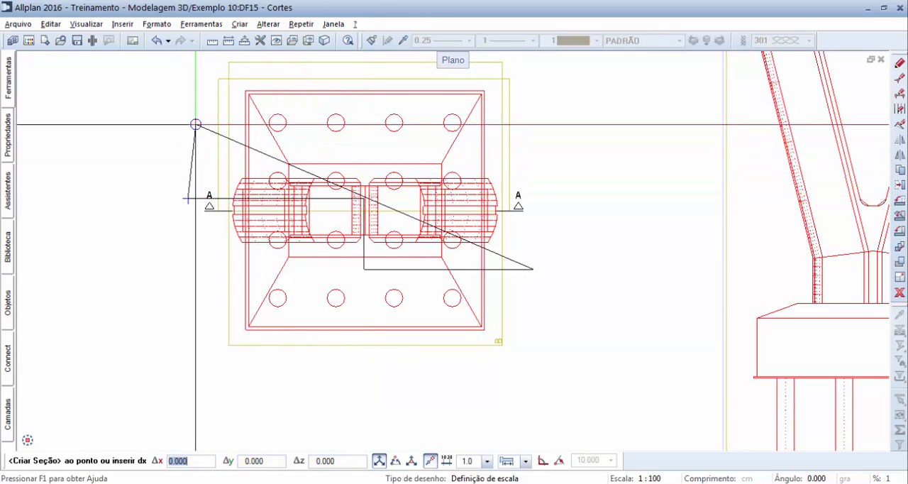
{"action": "middle_click_drag", "start_coordinate": [196, 115], "coordinate": [199, 144]}
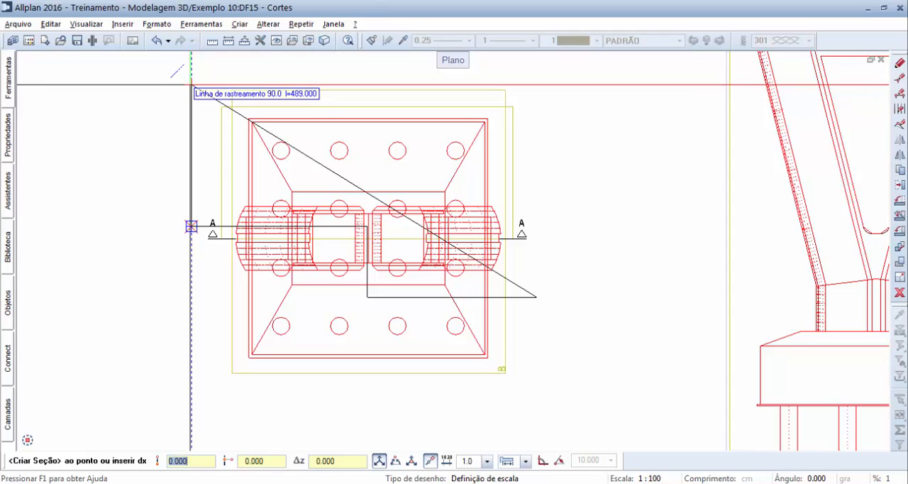
{"action": "left_click", "coordinate": [191, 84]}
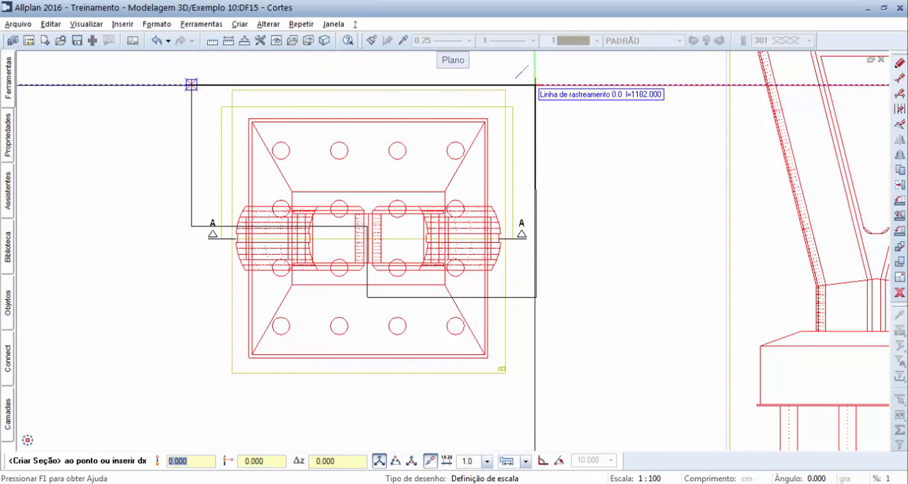
{"action": "left_click", "coordinate": [537, 297]}
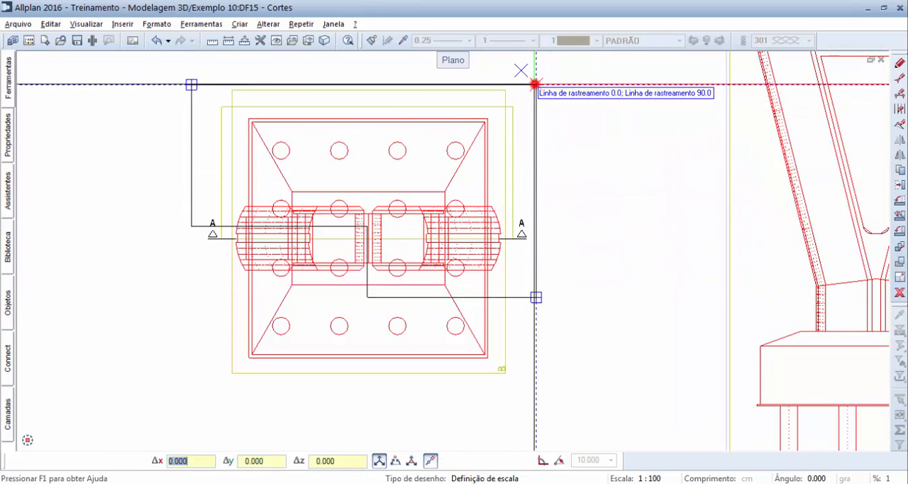
{"action": "left_click", "coordinate": [536, 84]}
{"action": "key", "text": "Escape"}
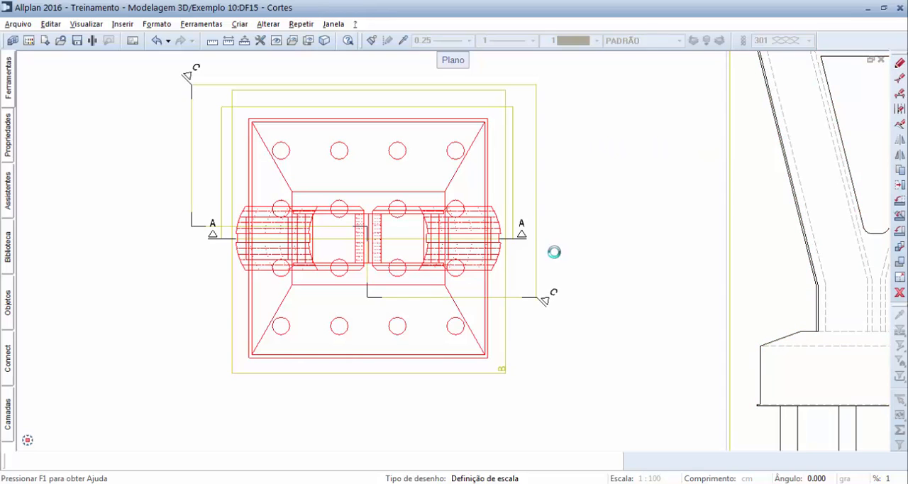
Step: Place the isometric section on the far side of section B - B and put its Seção C - C label beneath it
{"action": "scroll", "coordinate": [475, 235], "scroll_direction": "down", "scroll_amount": 6}
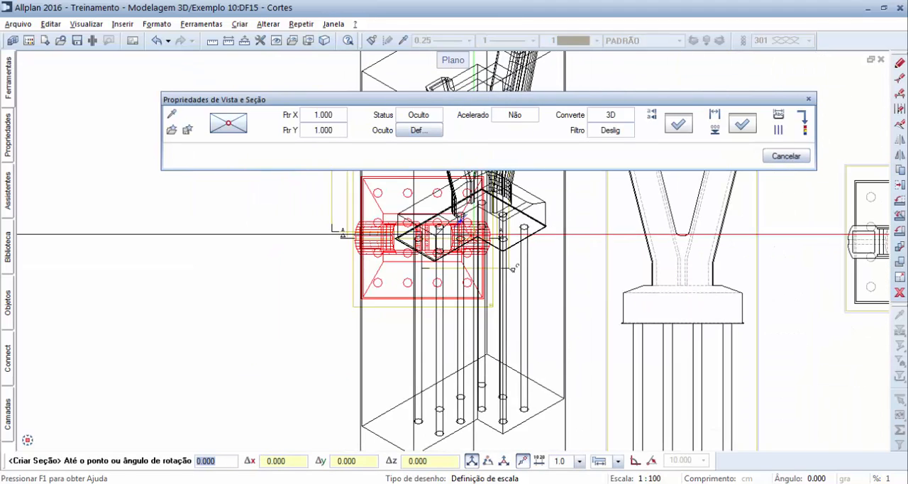
{"action": "middle_click_drag", "start_coordinate": [674, 292], "coordinate": [420, 289]}
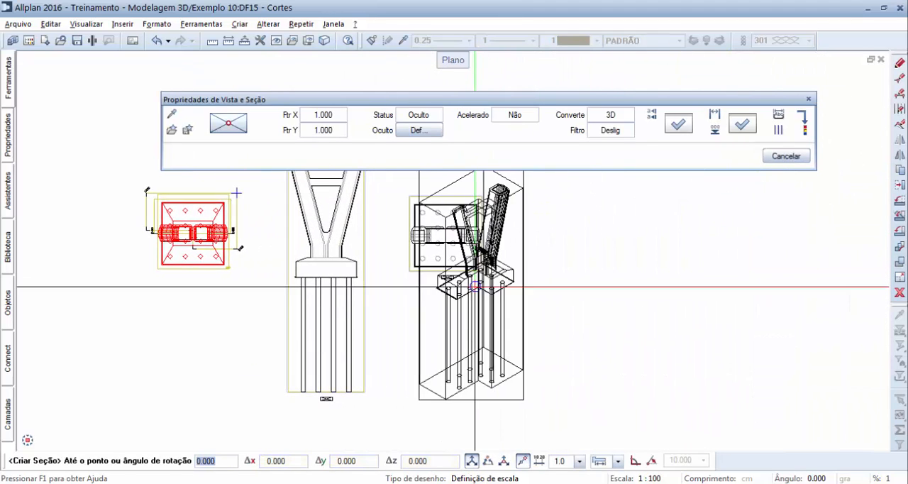
{"action": "left_click", "coordinate": [578, 256]}
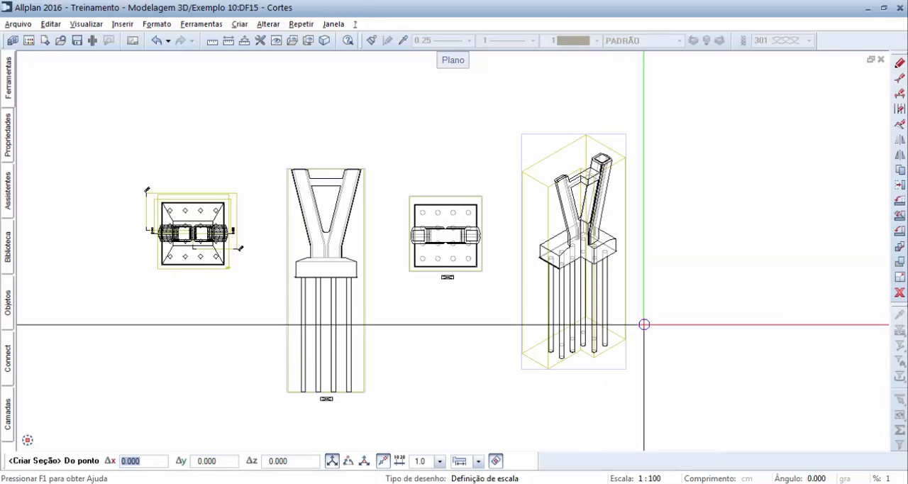
{"action": "left_click", "coordinate": [662, 337]}
{"action": "key", "text": "Return"}
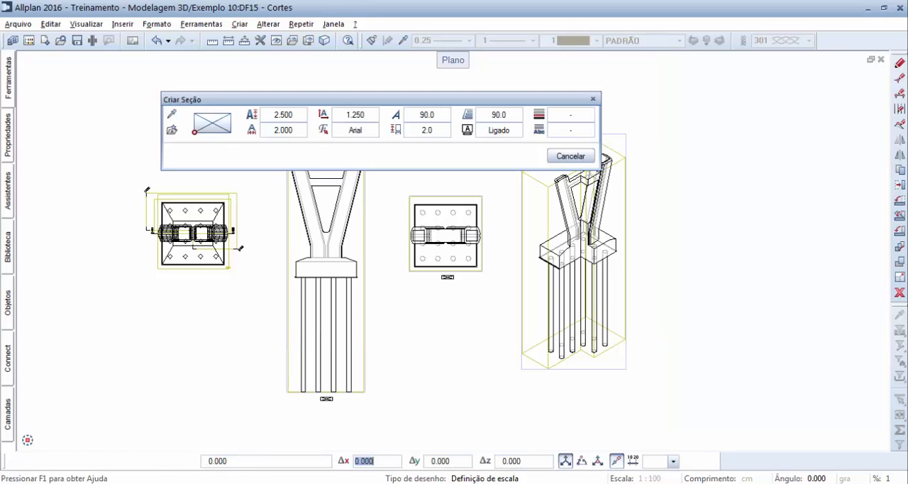
{"action": "left_click", "coordinate": [578, 377]}
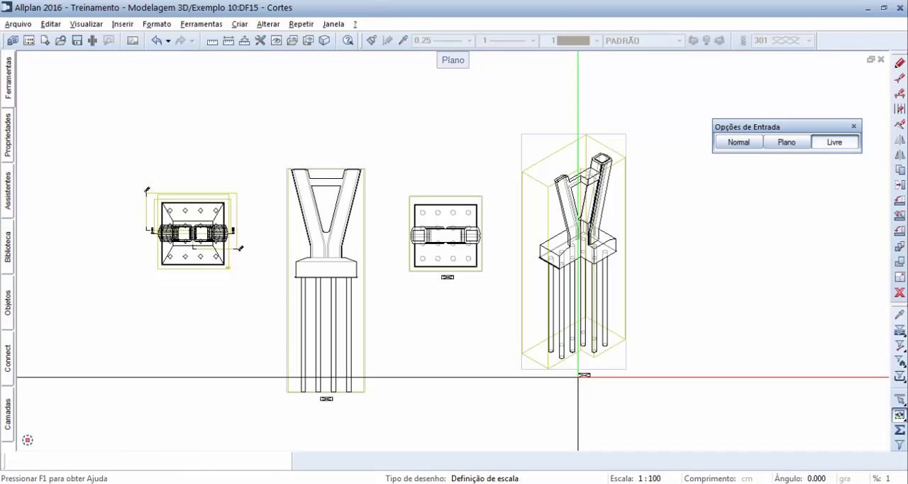
{"action": "key", "text": "Escape"}
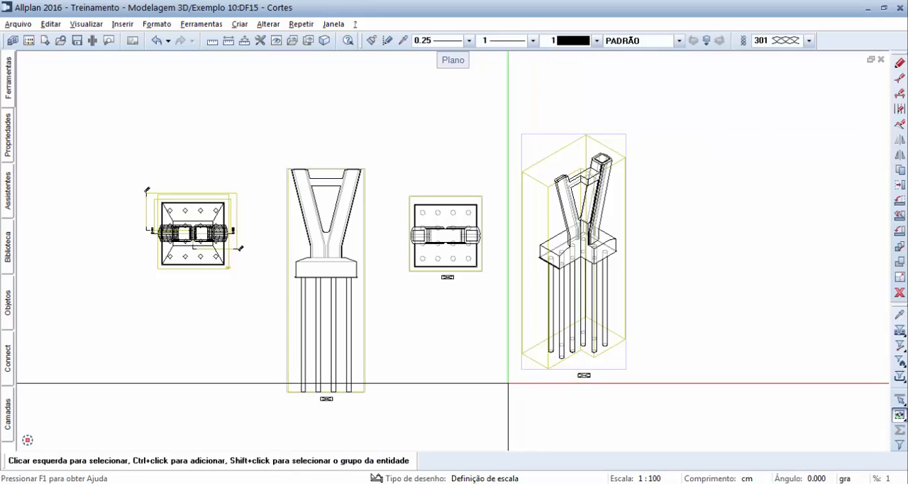
Step: Narrow section A - A by about 482 cm from the side facing section B - B, so it ends at the pillar's centre
{"action": "middle_click_drag", "start_coordinate": [441, 359], "coordinate": [465, 356]}
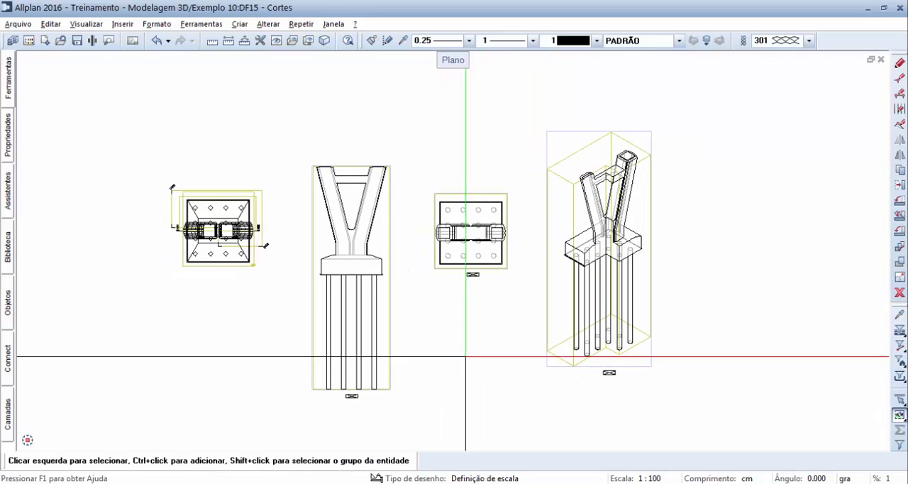
{"action": "left_click", "coordinate": [387, 344]}
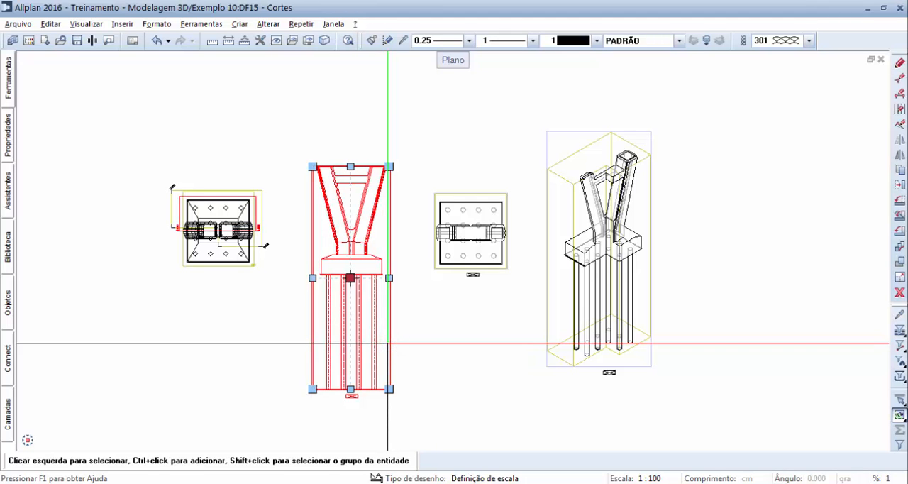
{"action": "scroll", "coordinate": [363, 265], "scroll_direction": "up", "scroll_amount": 2}
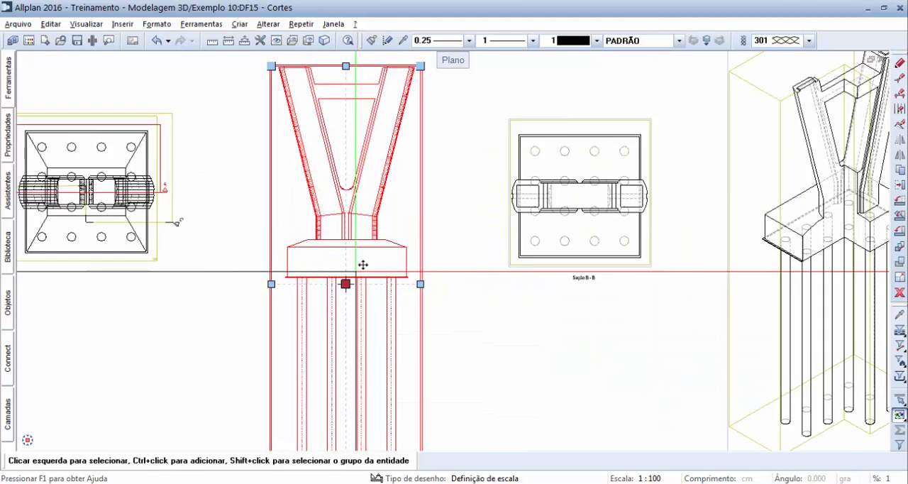
{"action": "scroll", "coordinate": [362, 264], "scroll_direction": "up", "scroll_amount": 1}
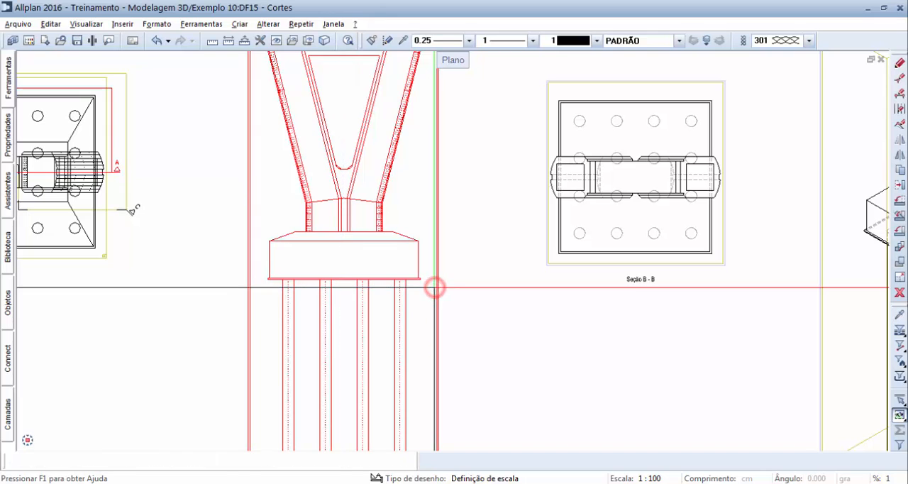
{"action": "left_click", "coordinate": [436, 286]}
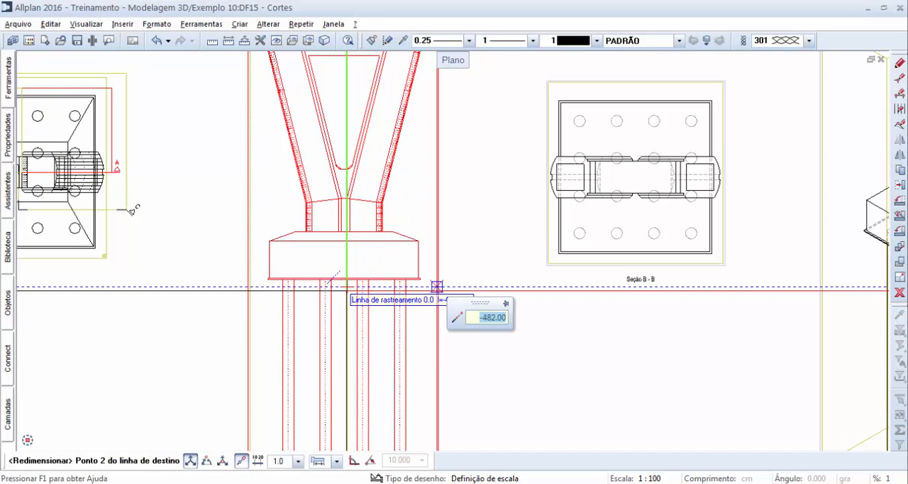
{"action": "left_click", "coordinate": [436, 286]}
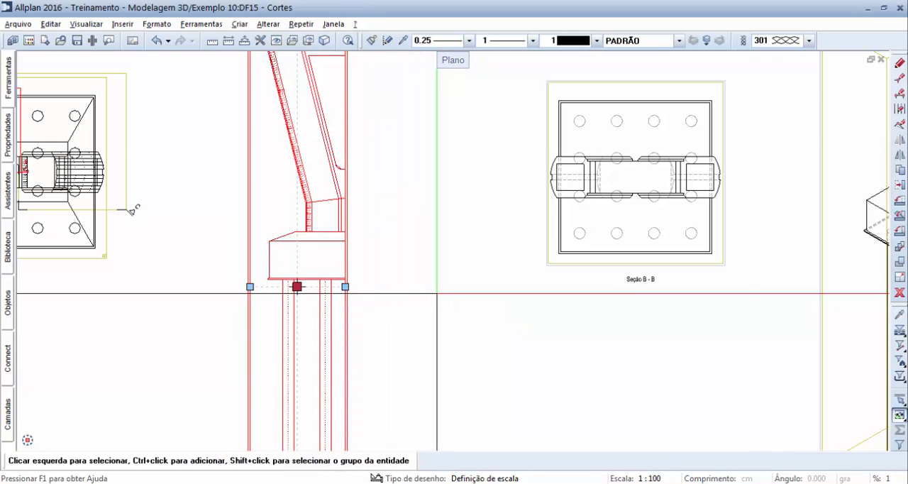
{"action": "scroll", "coordinate": [437, 293], "scroll_direction": "down", "scroll_amount": 2}
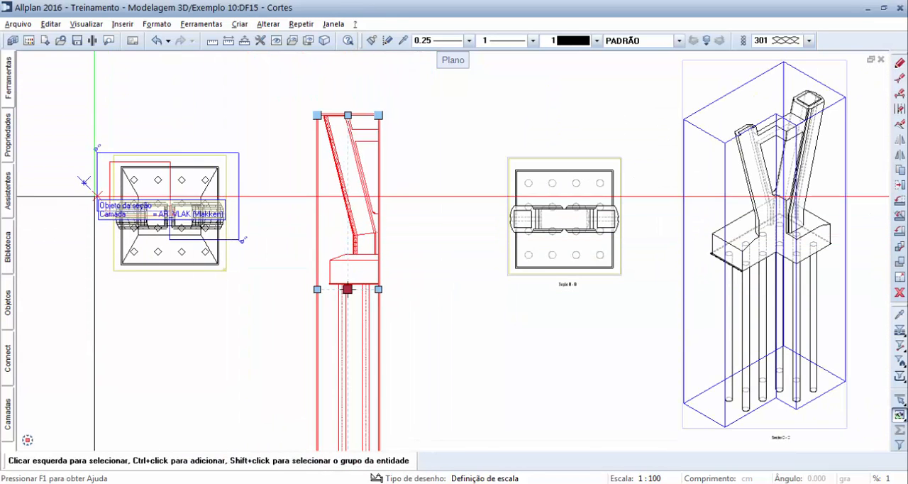
{"action": "scroll", "coordinate": [96, 195], "scroll_direction": "up", "scroll_amount": 2}
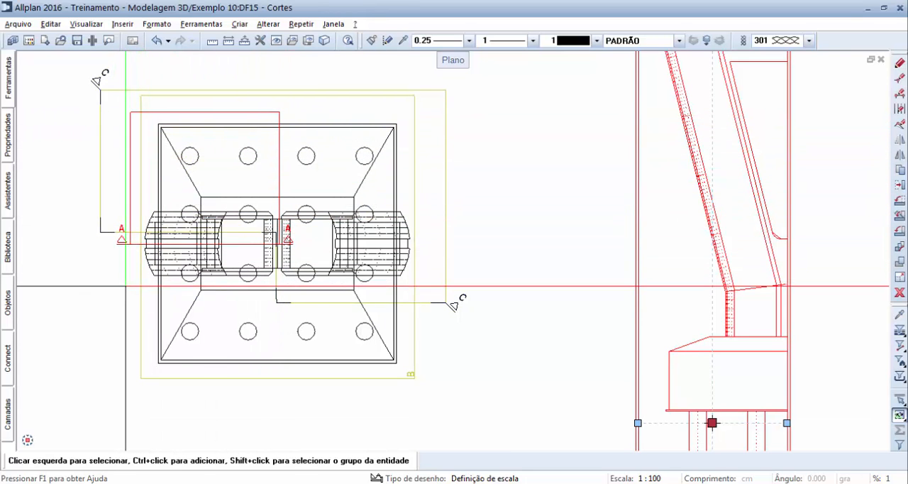
{"action": "key", "text": "Escape"}
{"action": "scroll", "coordinate": [126, 286], "scroll_direction": "down", "scroll_amount": 4}
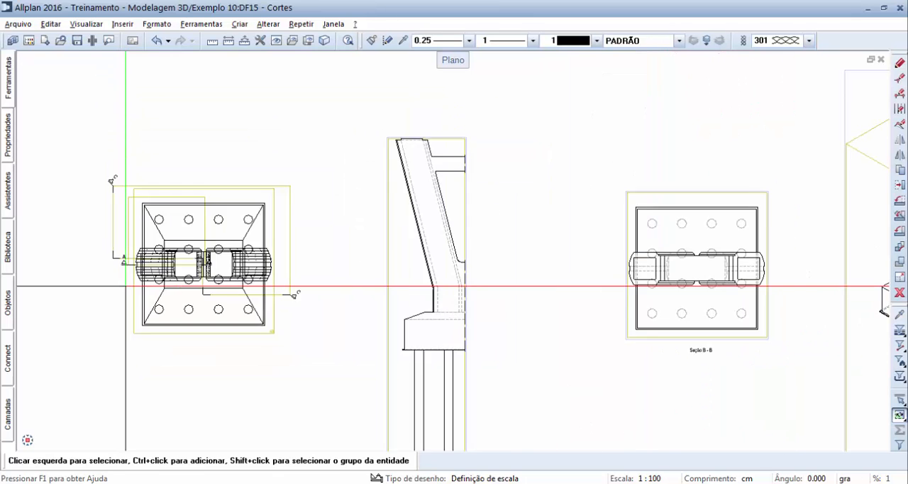
Step: In the front elevation, lower section B - B's upper boundary by about 930 cm to just above the junction of the pillar's arms
{"action": "middle_click_drag", "start_coordinate": [212, 339], "coordinate": [249, 263]}
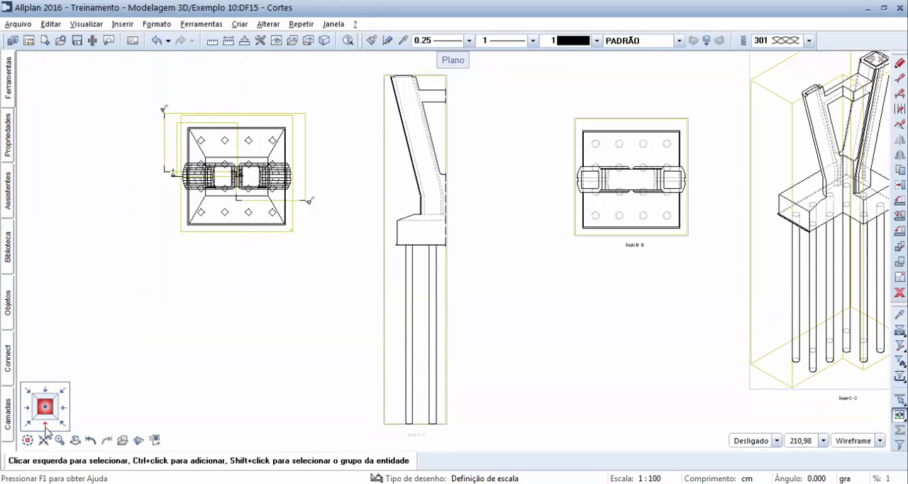
{"action": "left_click", "coordinate": [46, 427]}
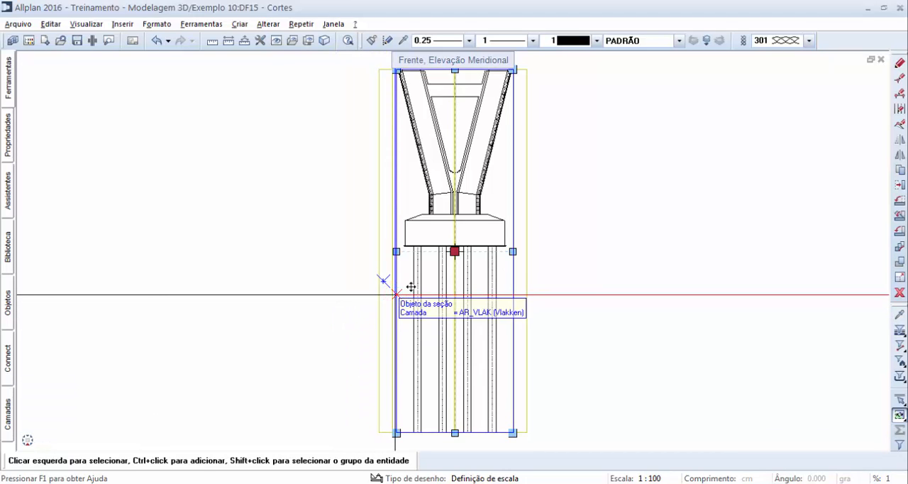
{"action": "middle_click_drag", "start_coordinate": [581, 243], "coordinate": [553, 266]}
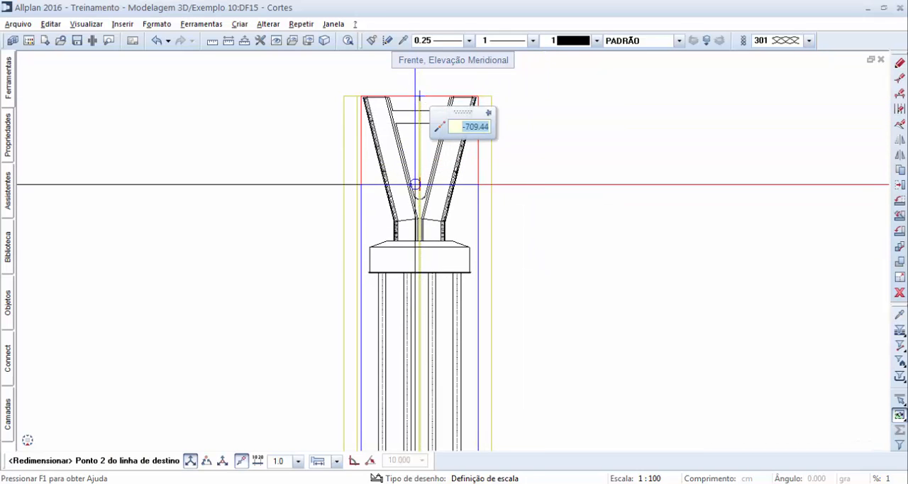
{"action": "scroll", "coordinate": [418, 209], "scroll_direction": "up", "scroll_amount": 2}
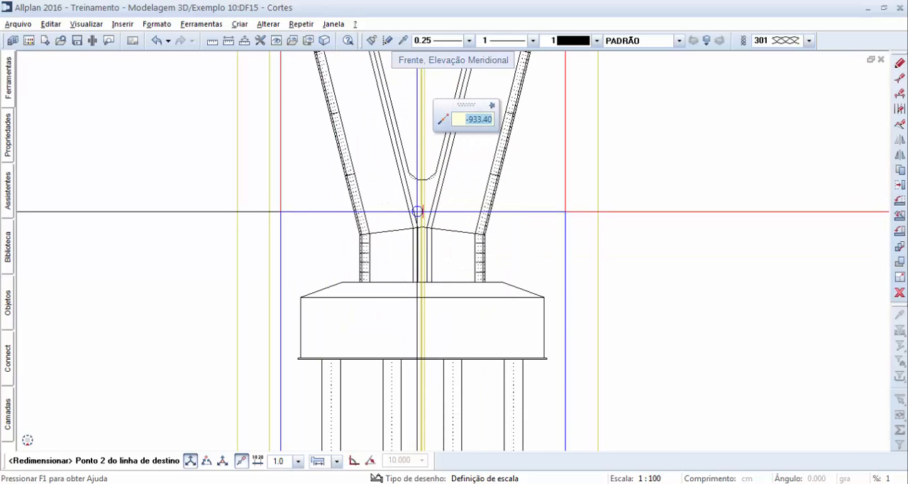
{"action": "left_click", "coordinate": [418, 209]}
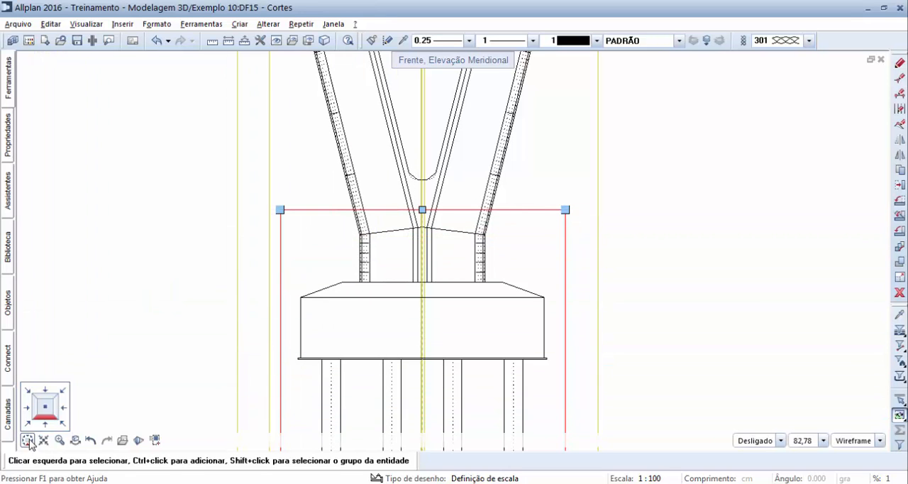
{"action": "left_click", "coordinate": [45, 408]}
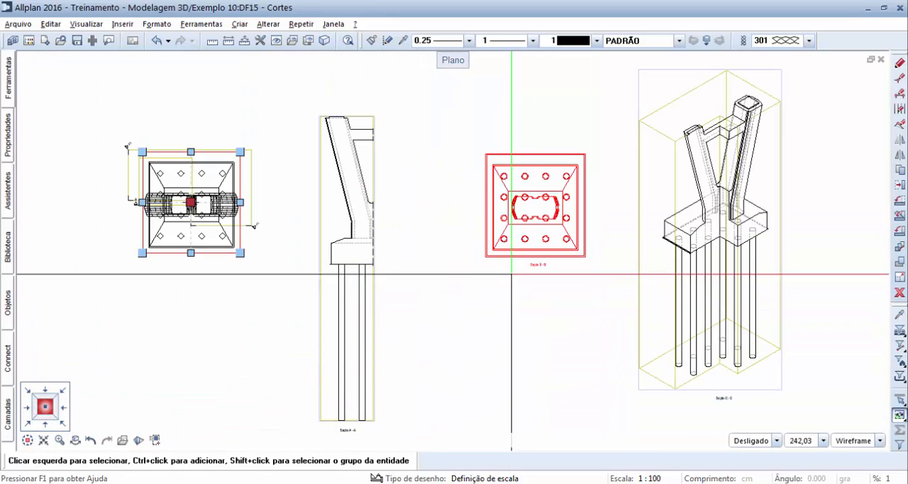
{"action": "scroll", "coordinate": [534, 215], "scroll_direction": "up", "scroll_amount": 4}
{"action": "middle_click_drag", "start_coordinate": [735, 218], "coordinate": [701, 260]}
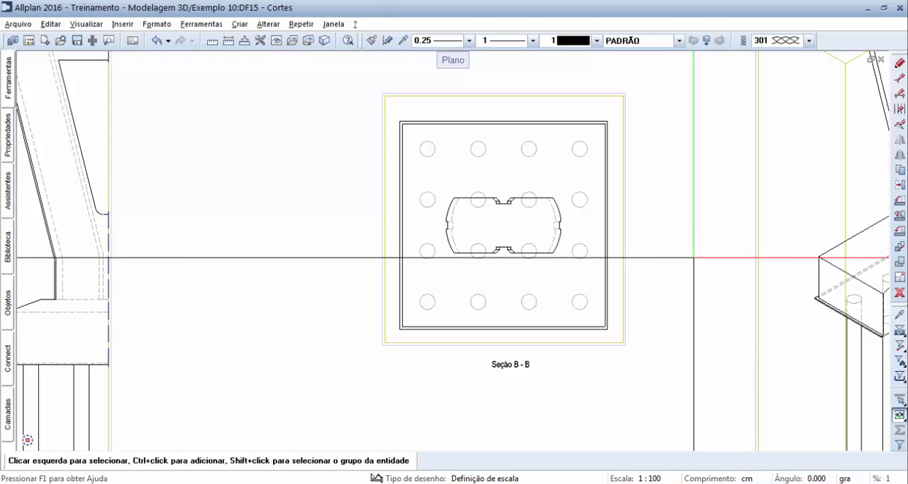
{"action": "scroll", "coordinate": [693, 257], "scroll_direction": "down", "scroll_amount": 6}
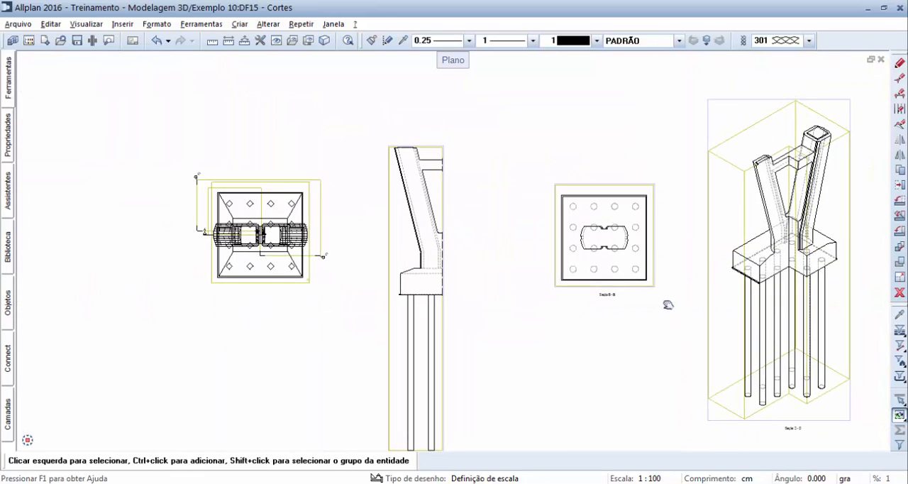
Step: In section B - B, stretch the foundation and section boundary by about 218 cm on the side facing section C - C, and undo the stretch
{"action": "mouse_move", "coordinate": [667, 304]}
{"action": "middle_mouse_down"}
{"action": "mouse_move", "coordinate": [627, 260]}
{"action": "mouse_move", "coordinate": [584, 276]}
{"action": "mouse_move", "coordinate": [563, 266]}
{"action": "middle_mouse_up"}
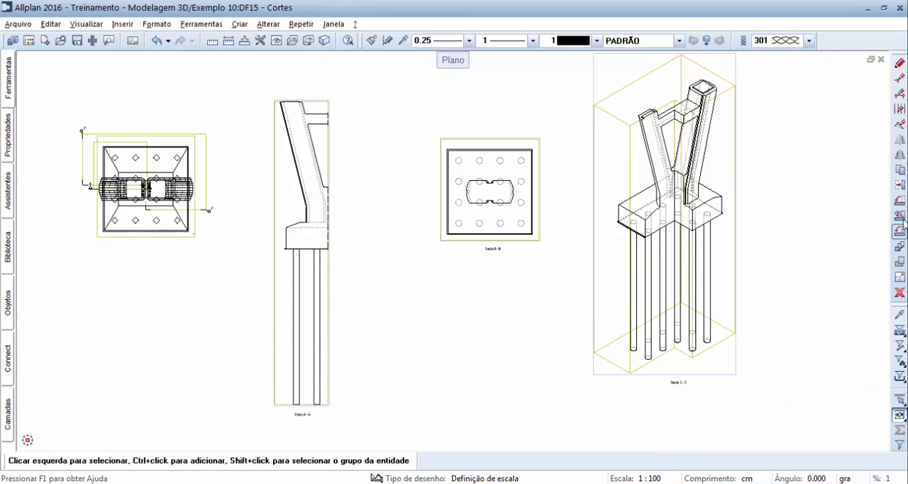
{"action": "left_click", "coordinate": [899, 80]}
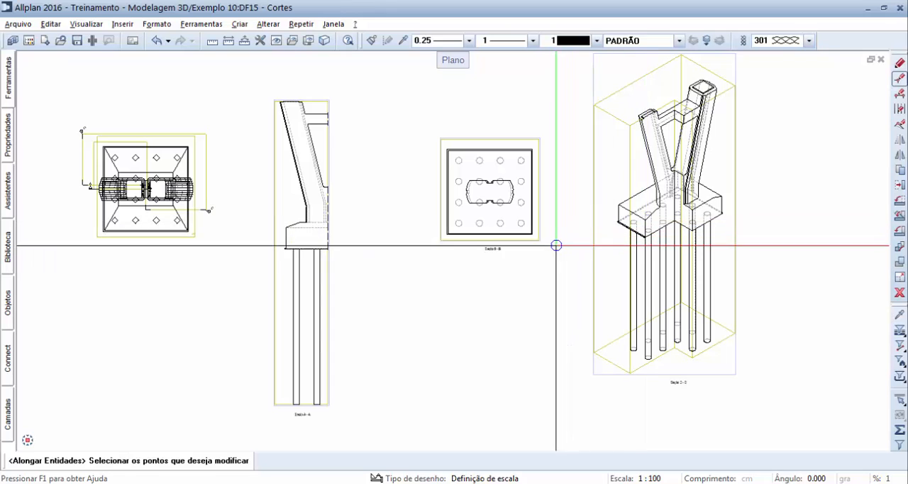
{"action": "left_click_drag", "start_coordinate": [553, 247], "coordinate": [527, 131]}
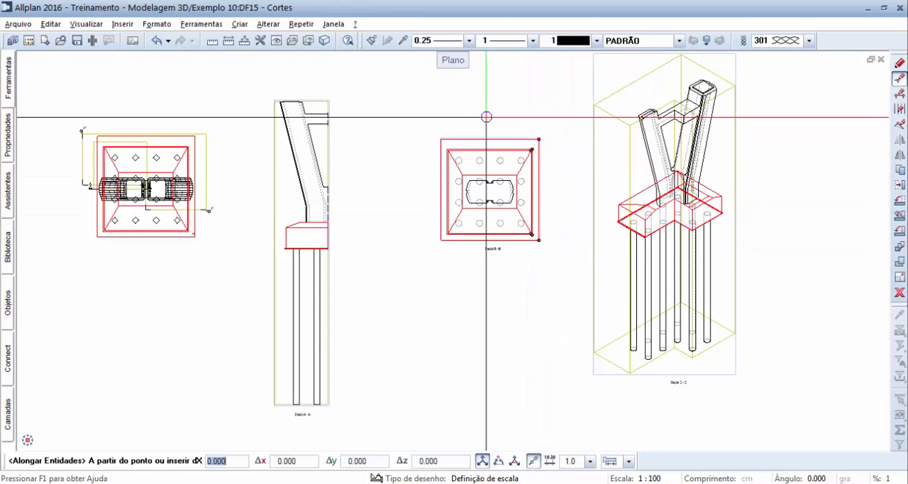
{"action": "left_click", "coordinate": [486, 117]}
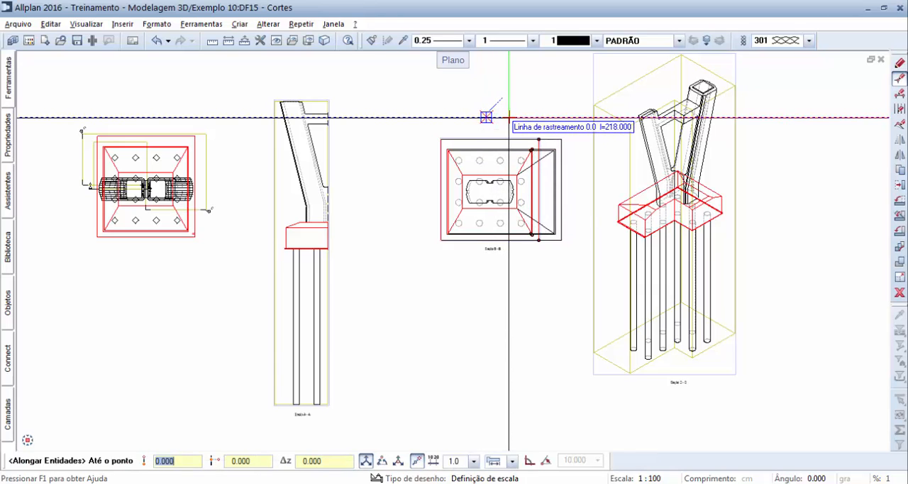
{"action": "left_click", "coordinate": [509, 118]}
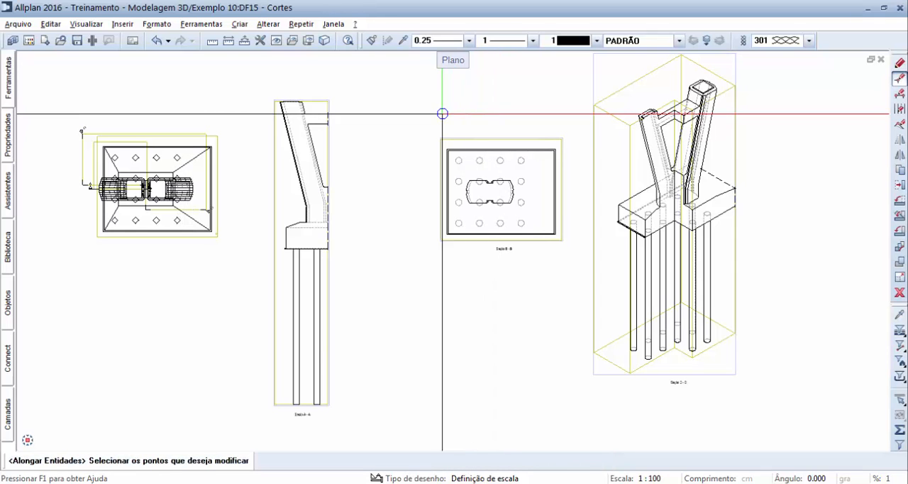
{"action": "left_click", "coordinate": [156, 41]}
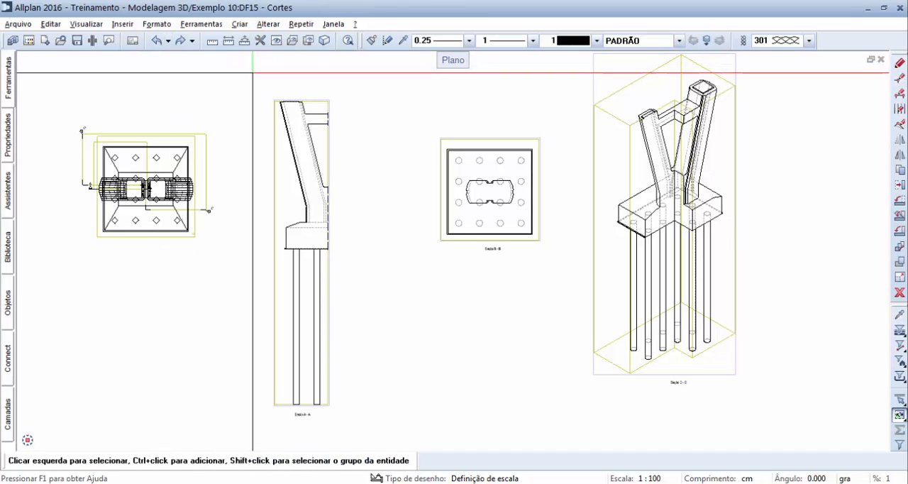